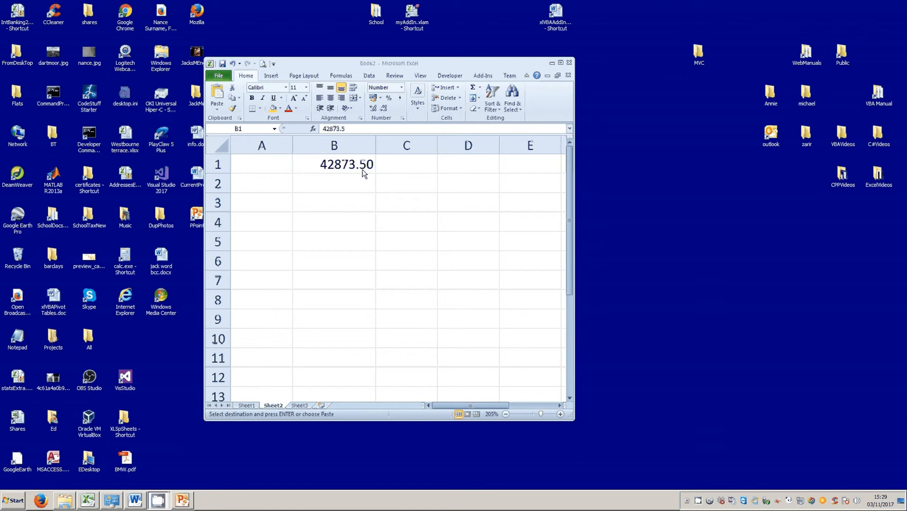
Give B1 the custom format dd/mm/yyyy hh:mm to show 18/05/2017 12:00, then autofit column B.
right_click(330, 165)
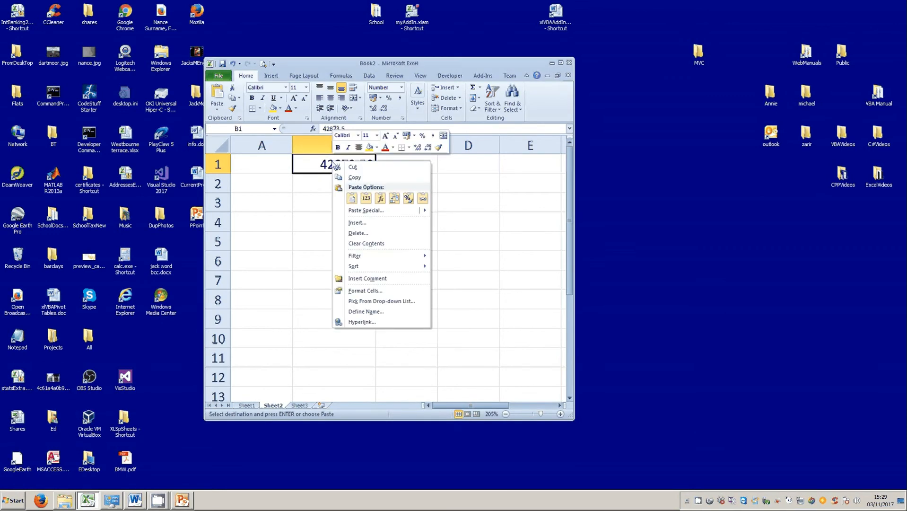
left_click(371, 291)
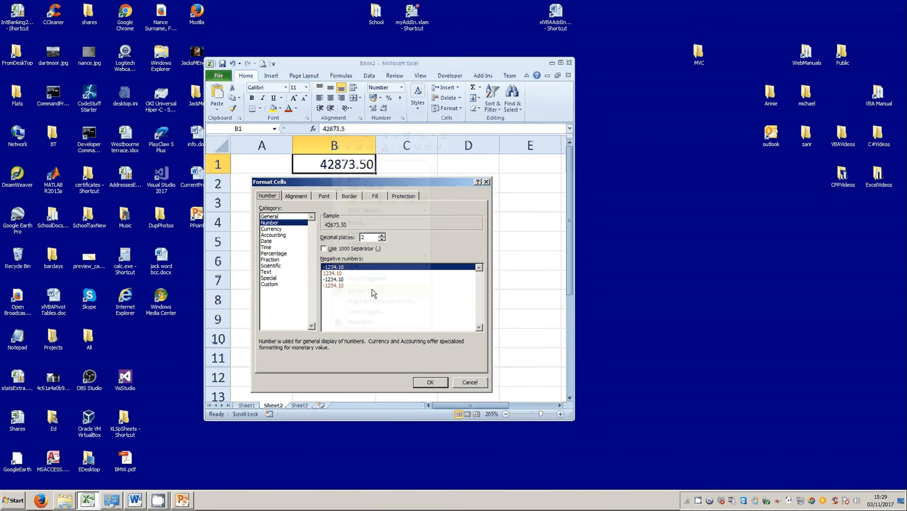
left_click(273, 284)
left_click_drag(480, 270, 480, 303)
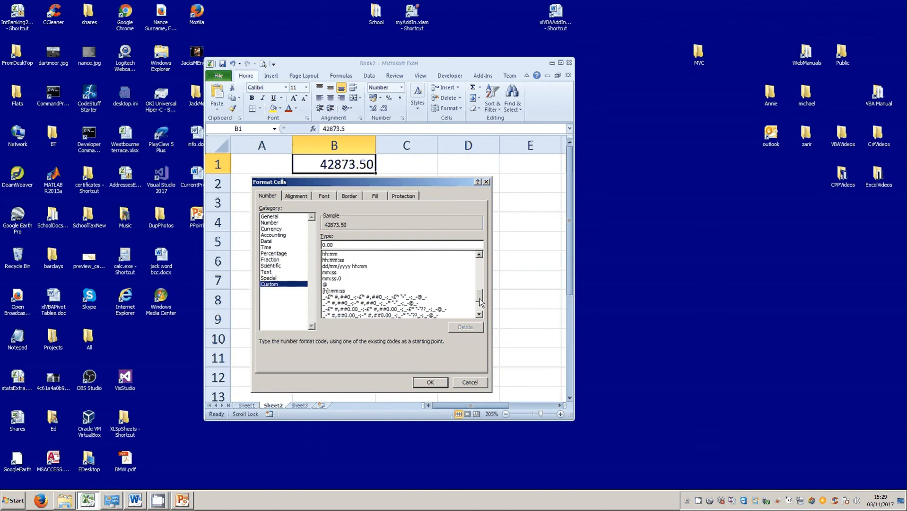
left_click(355, 265)
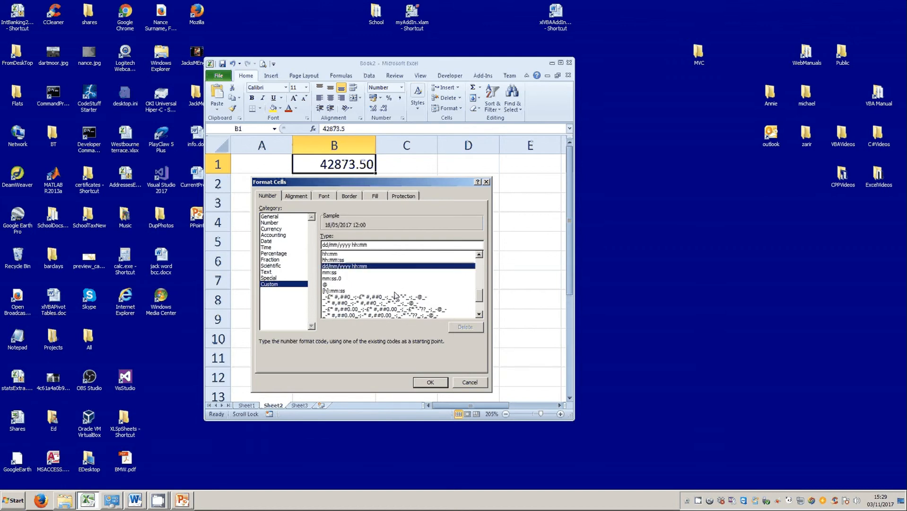
left_click(433, 383)
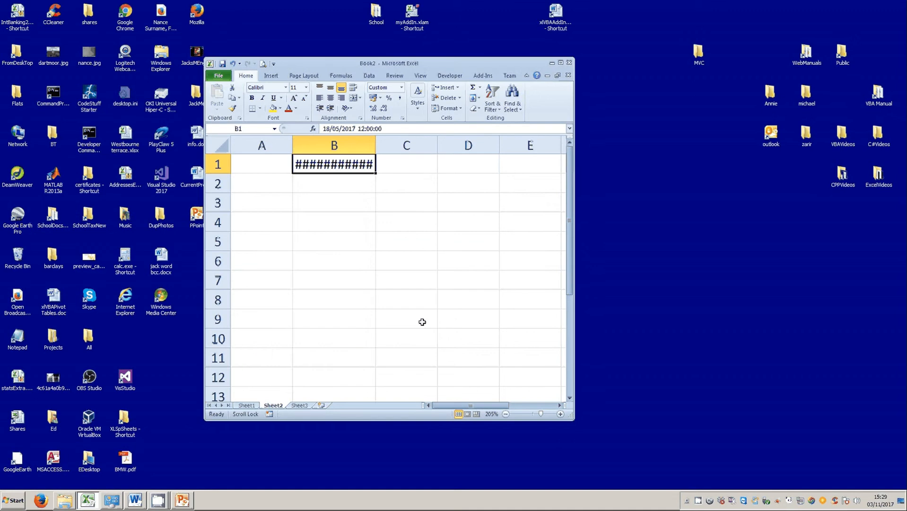
double_click(376, 143)
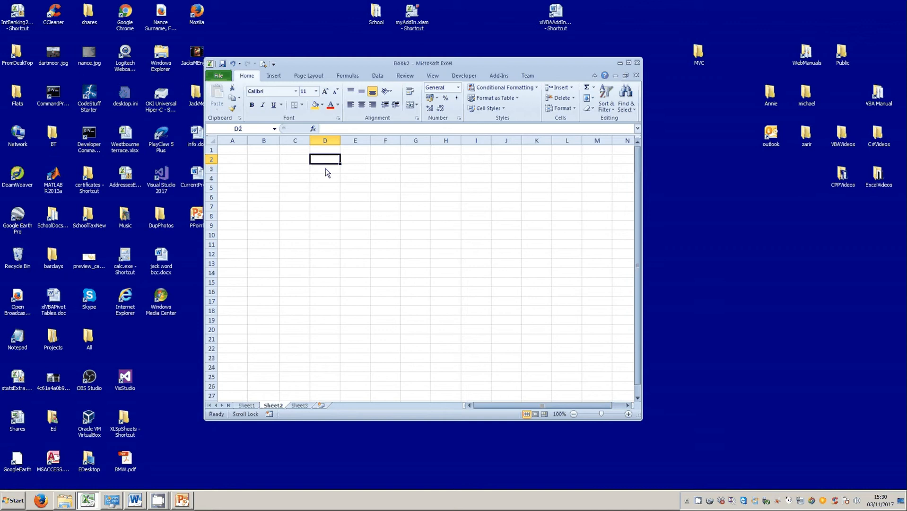
Enter 1 in D2, fill the series 1 to 55 down to D56, and copy it into column E.
type("1")
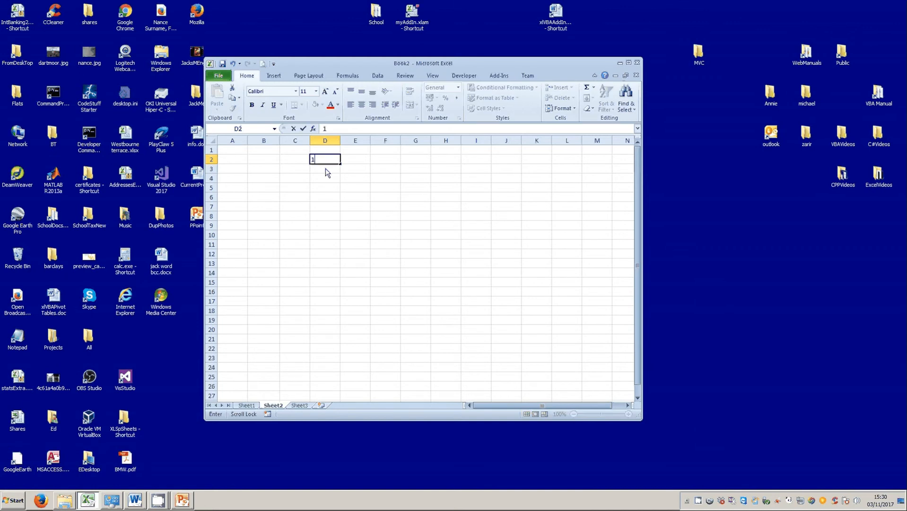
key("Return")
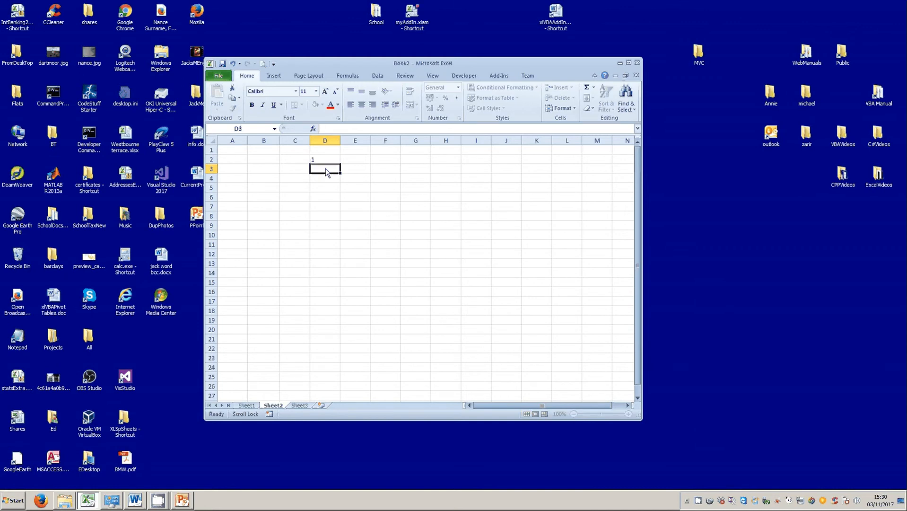
left_click(331, 159)
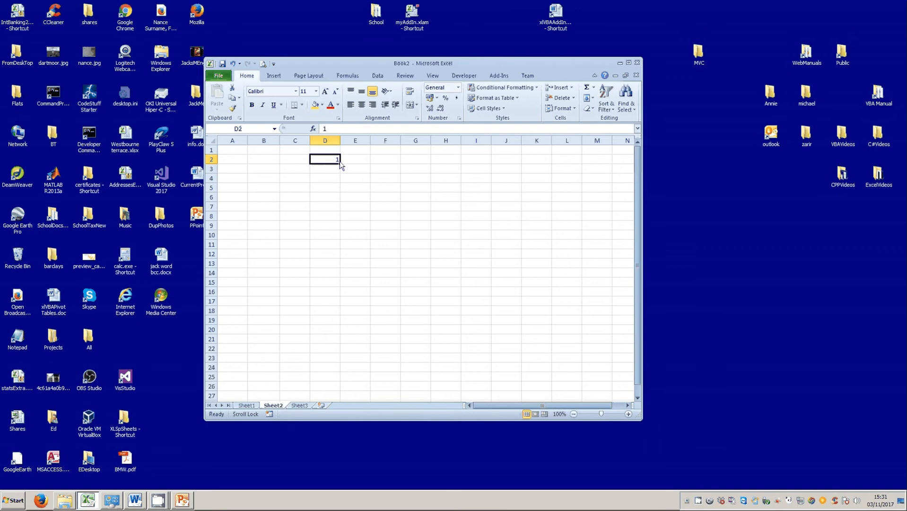
left_click_drag(341, 164, 344, 422)
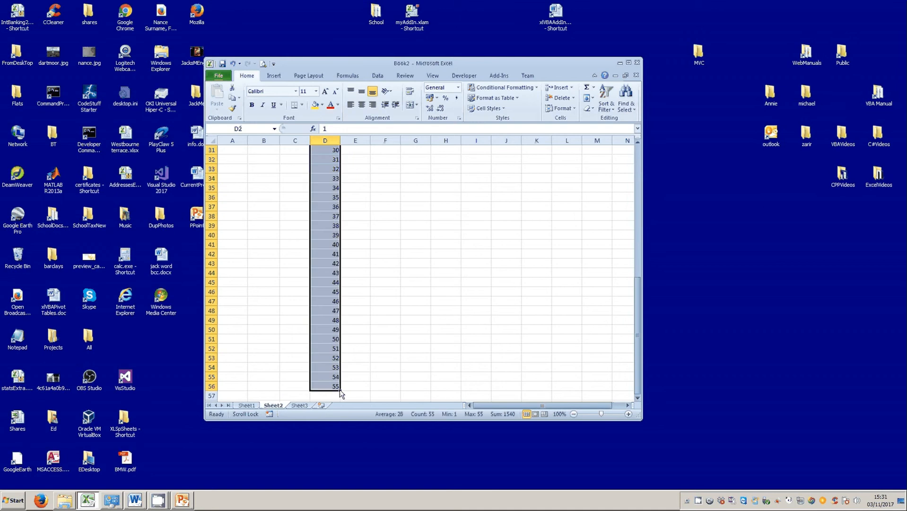
left_click_drag(340, 391, 358, 393)
Format column E as Date so the serials show as dates from 01/01/1900.
scroll(358, 392, "up", 3)
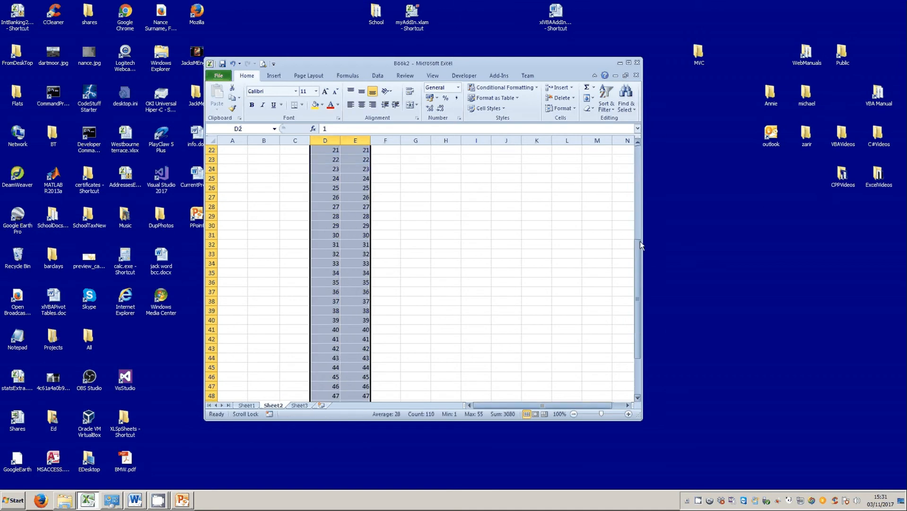
left_click_drag(639, 240, 639, 147)
left_click(359, 143)
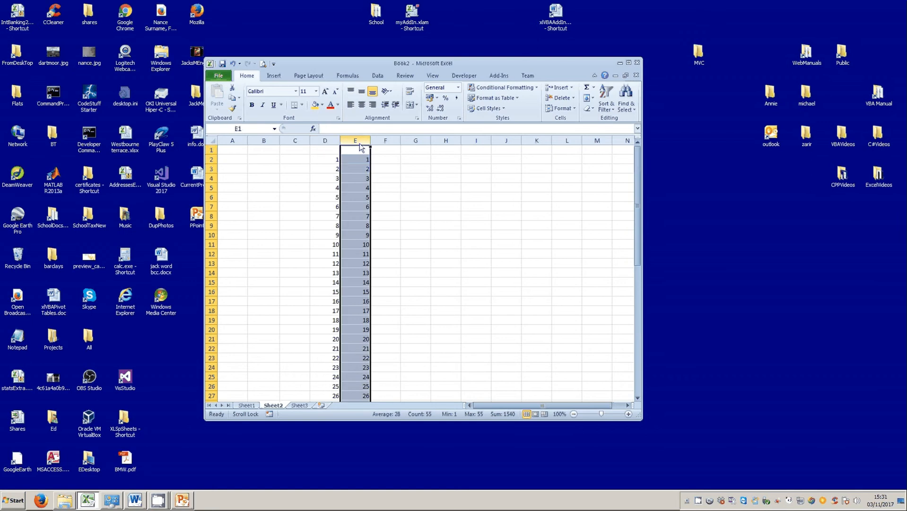
right_click(359, 144)
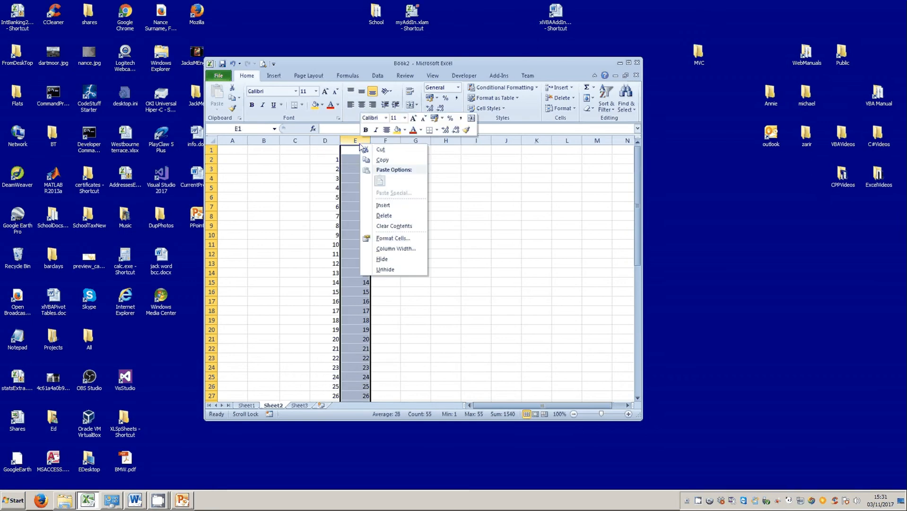
left_click(397, 242)
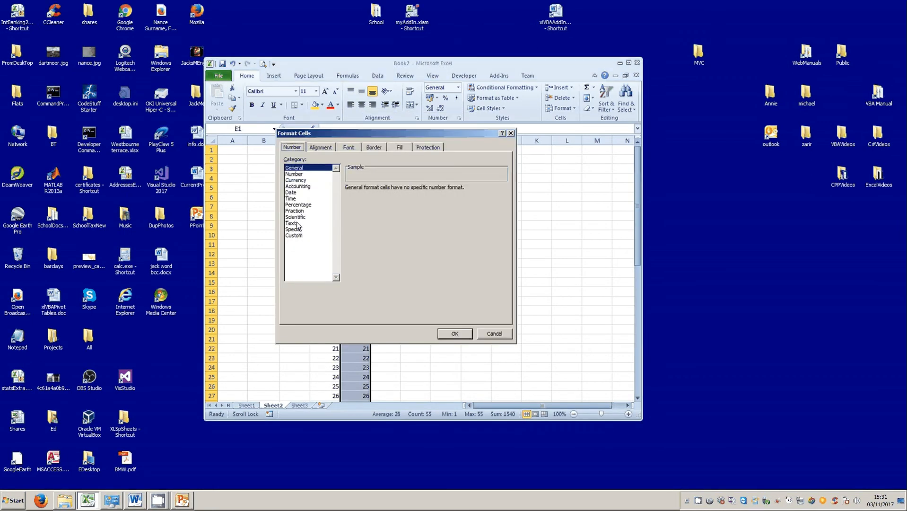
left_click(293, 193)
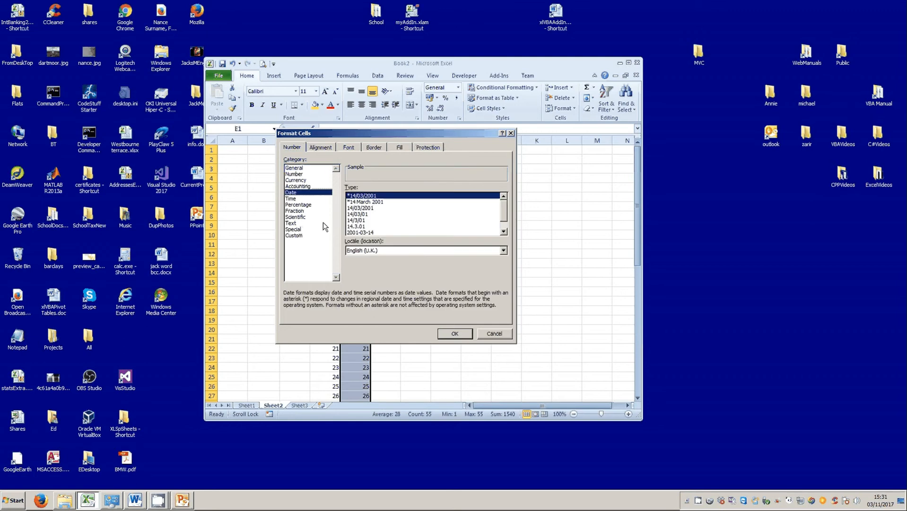
left_click(445, 332)
left_click(461, 217)
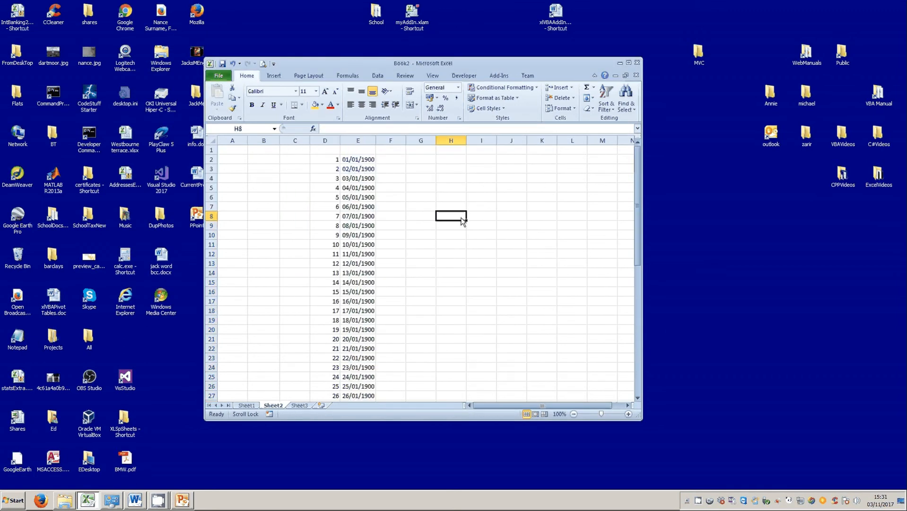
Enter serial 0 in D1 and the date 31/12/1899 in E1.
left_click(334, 152)
type("0")
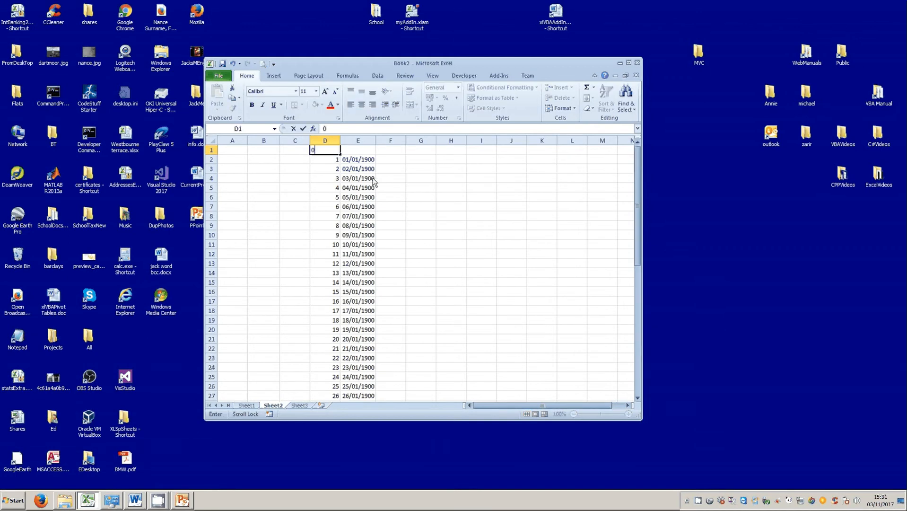
left_click(413, 170)
left_click(363, 148)
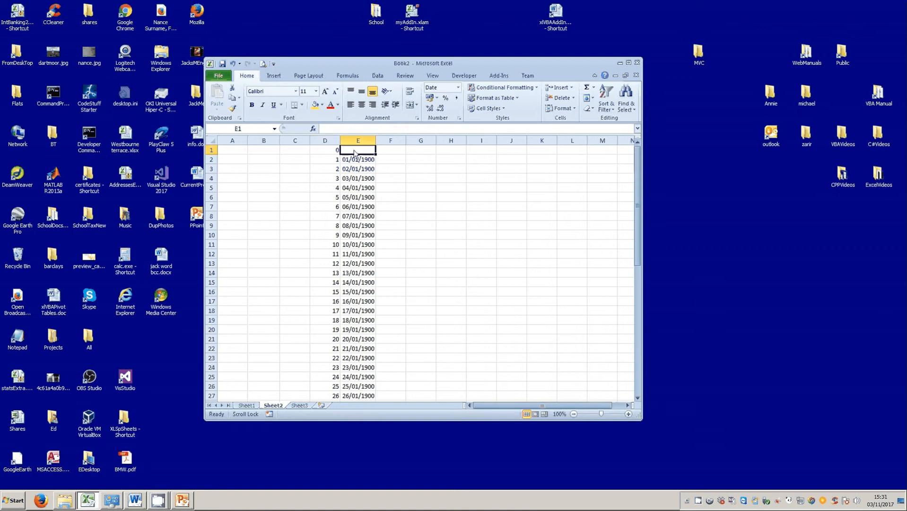
type("3")
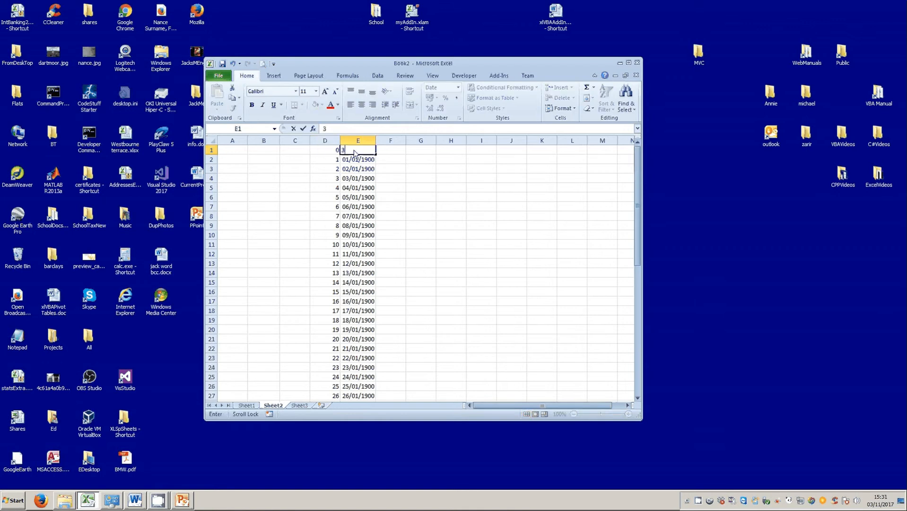
type("1/12/1899")
left_click(303, 128)
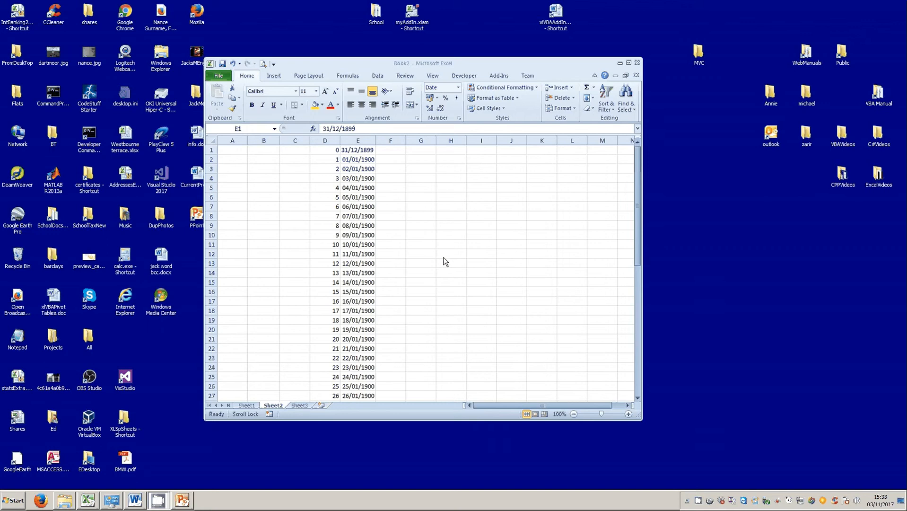
Colour serial 60 and its date 29/02/1900 in D61:E61 red.
left_click(638, 197)
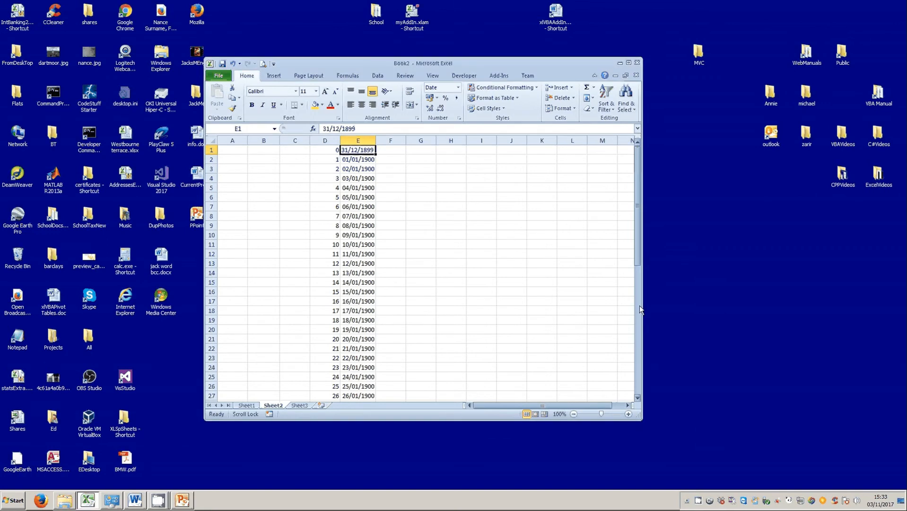
left_click(452, 282)
scroll(452, 297, "down", 9)
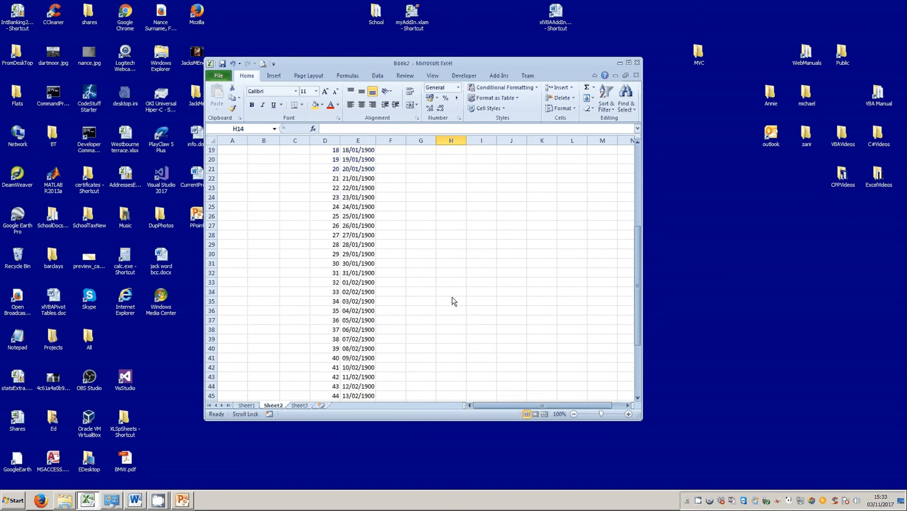
scroll(453, 301, "down", 3)
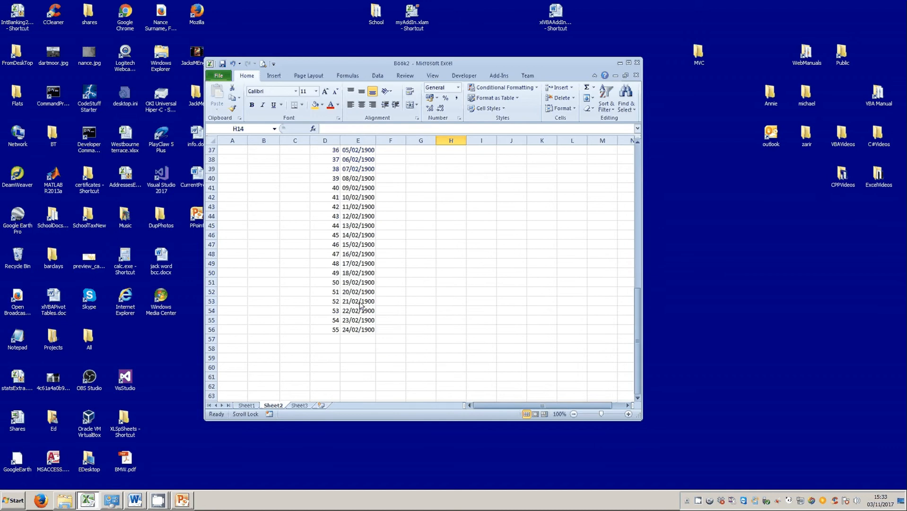
left_click_drag(325, 323, 381, 396)
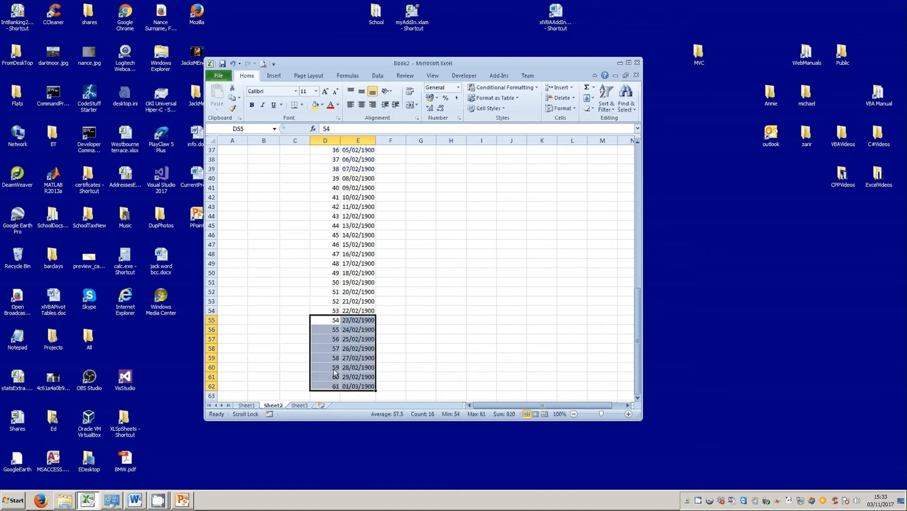
left_click_drag(323, 375, 358, 376)
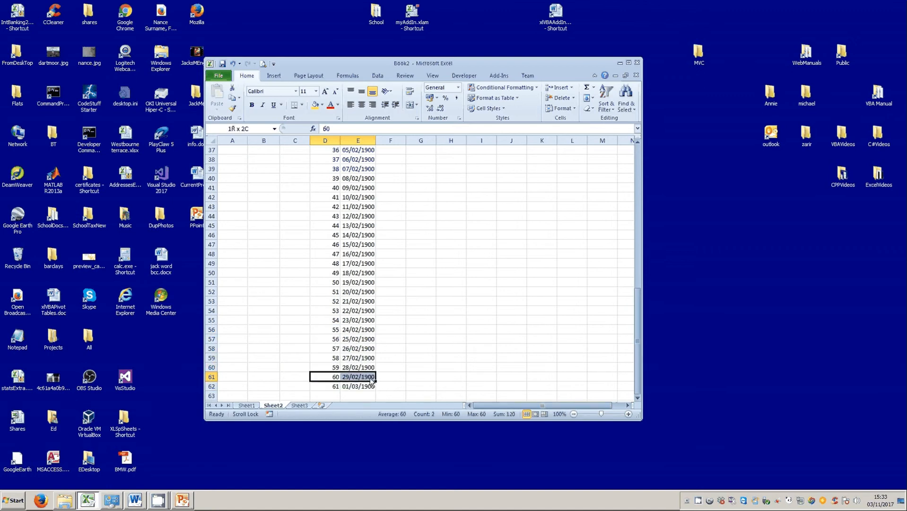
left_click(330, 104)
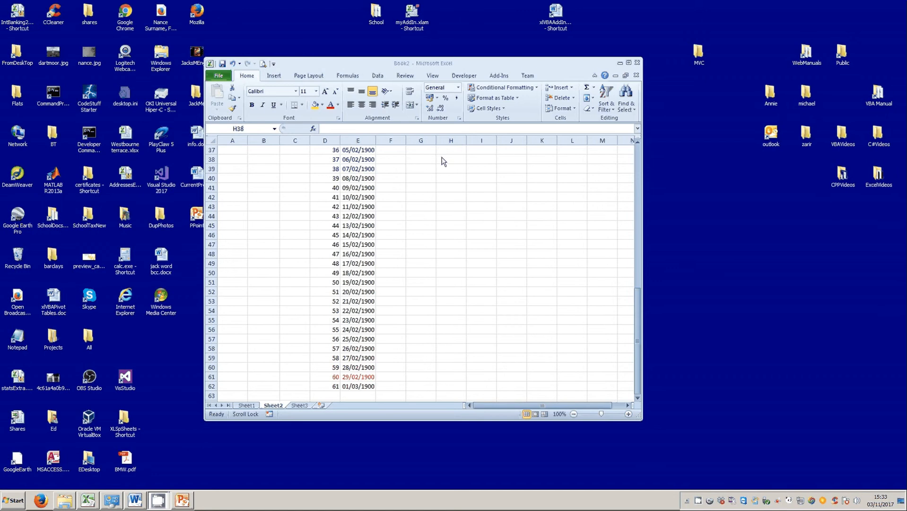
Enter 1700 and 1704 in H38:H39 and fill the series down to 1800 in H63.
left_click(455, 162)
type("1")
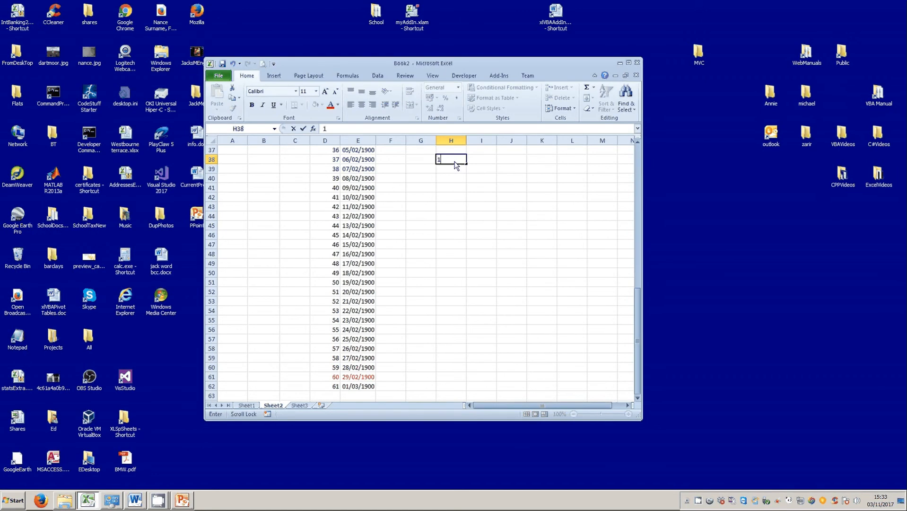
type("700")
left_click(449, 174)
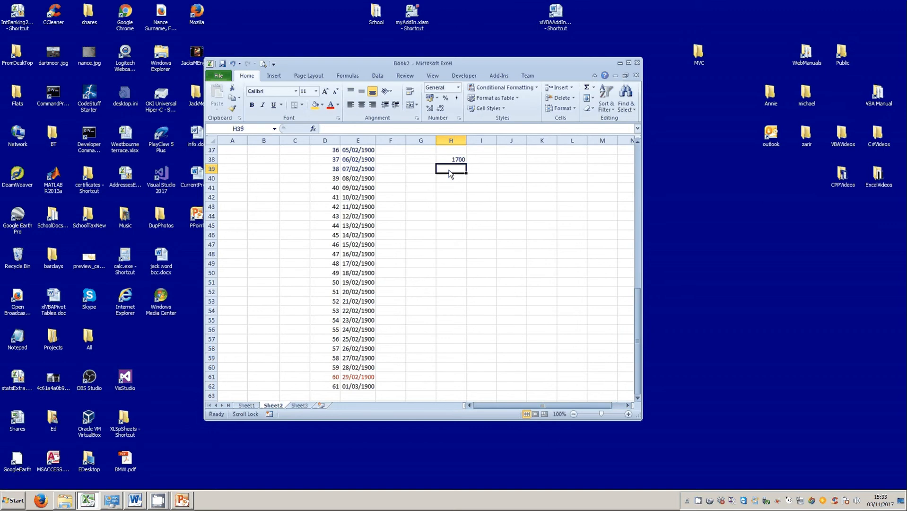
type("1")
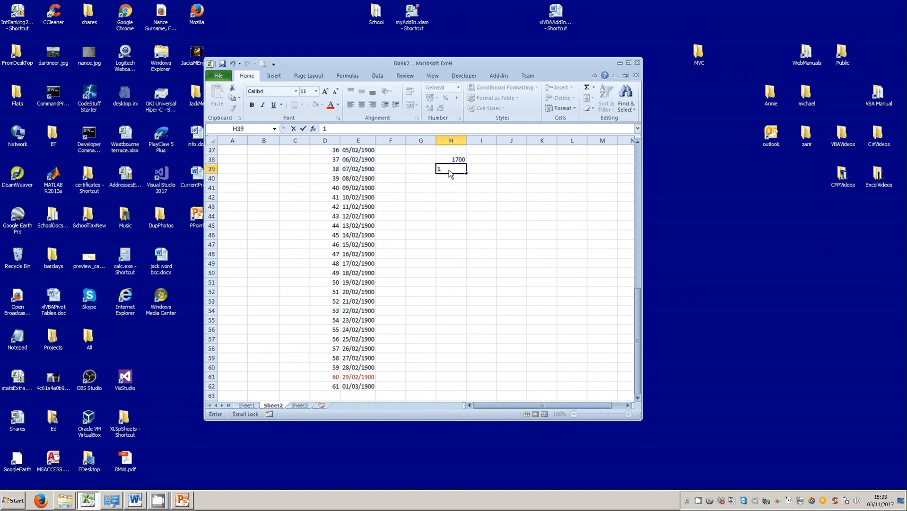
type("704")
left_click(461, 183)
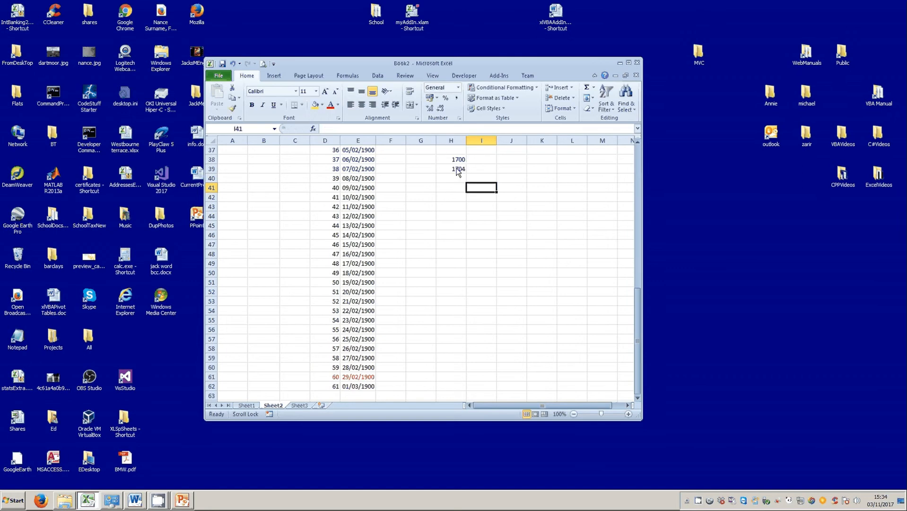
left_click(453, 160)
left_click_drag(453, 161, 463, 362)
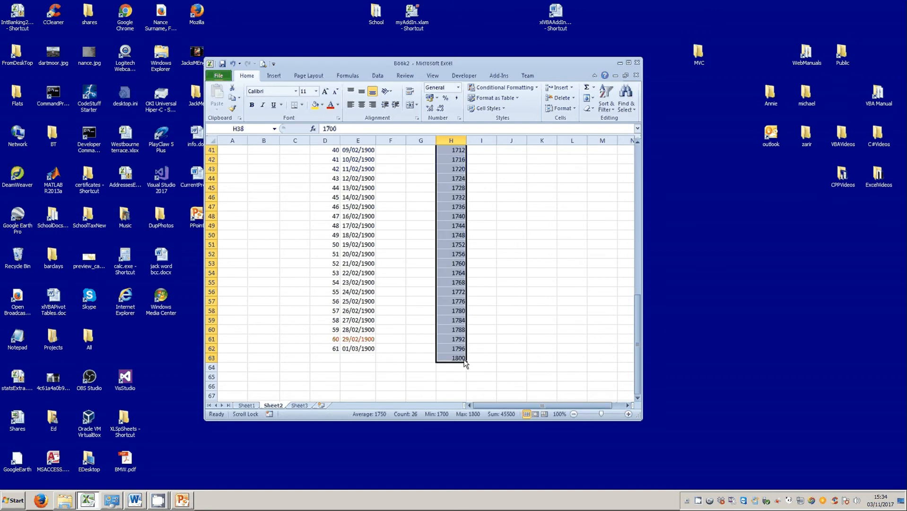
left_click(462, 360)
scroll(495, 356, "up", 2)
scroll(494, 355, "up", 2)
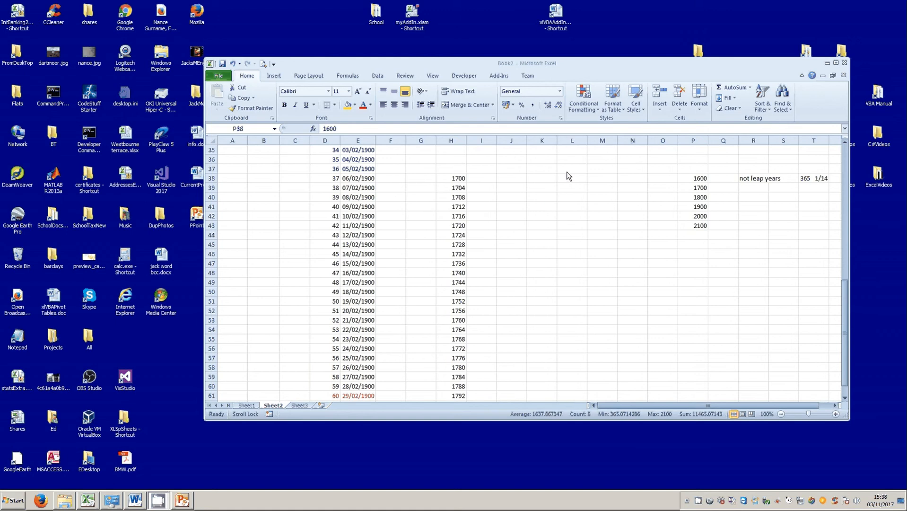
Enter 365 in I38 beside 1700.
left_click(487, 182)
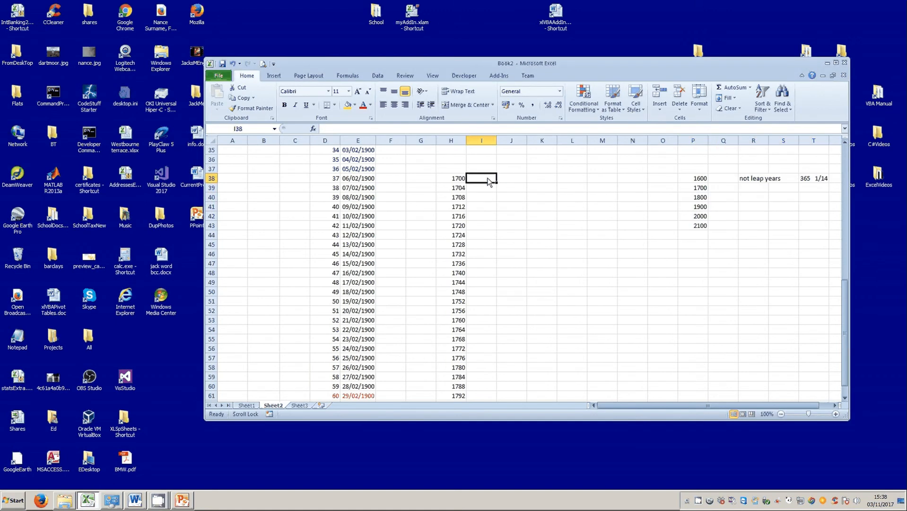
type("365")
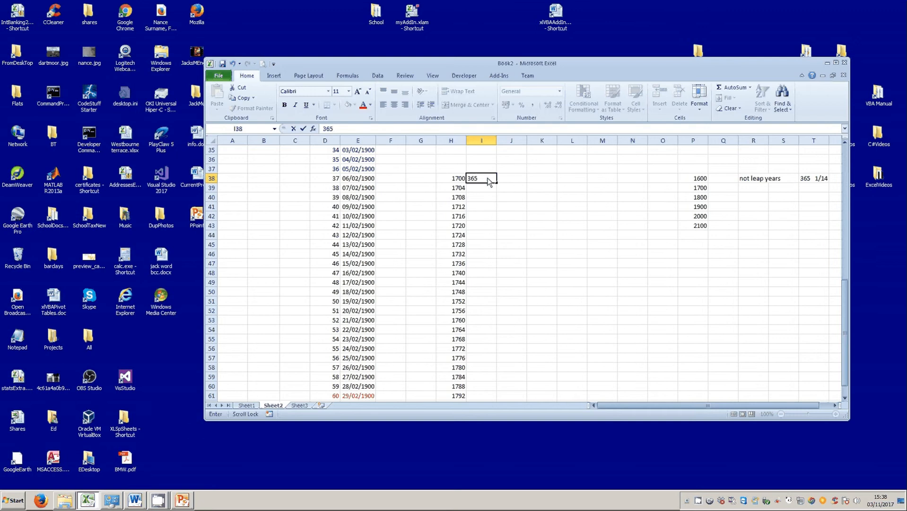
left_click(520, 208)
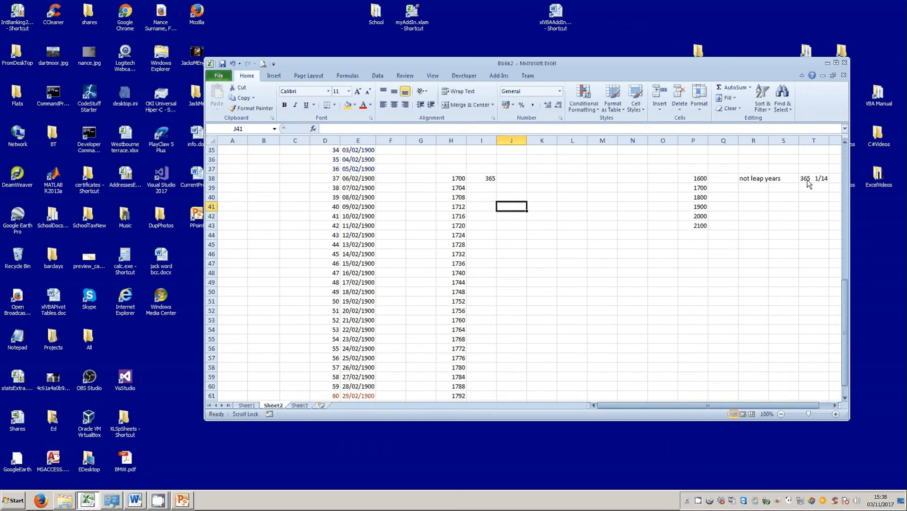
Move the 1600–2100 year block and its notes from P38:T43 to K38, then select K38:K43.
left_click_drag(690, 183, 808, 225)
left_click_drag(744, 231, 608, 231)
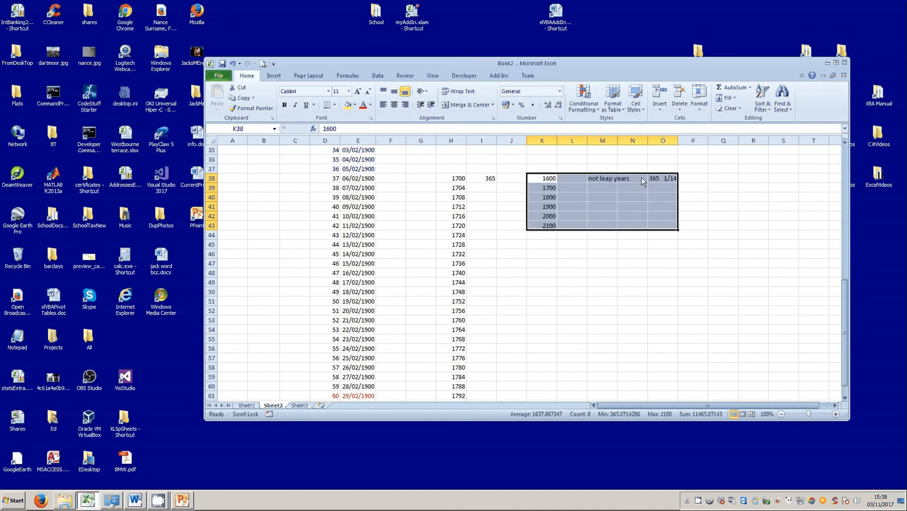
left_click(662, 179)
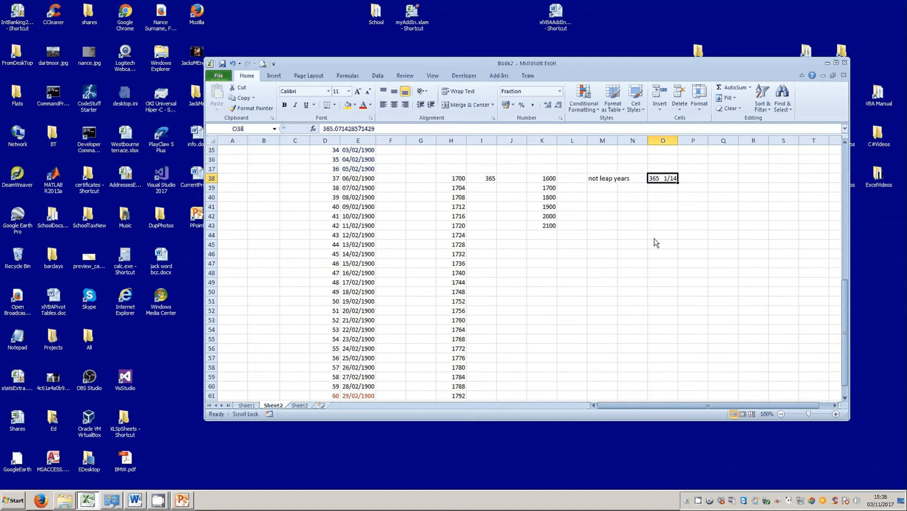
left_click_drag(548, 179, 549, 227)
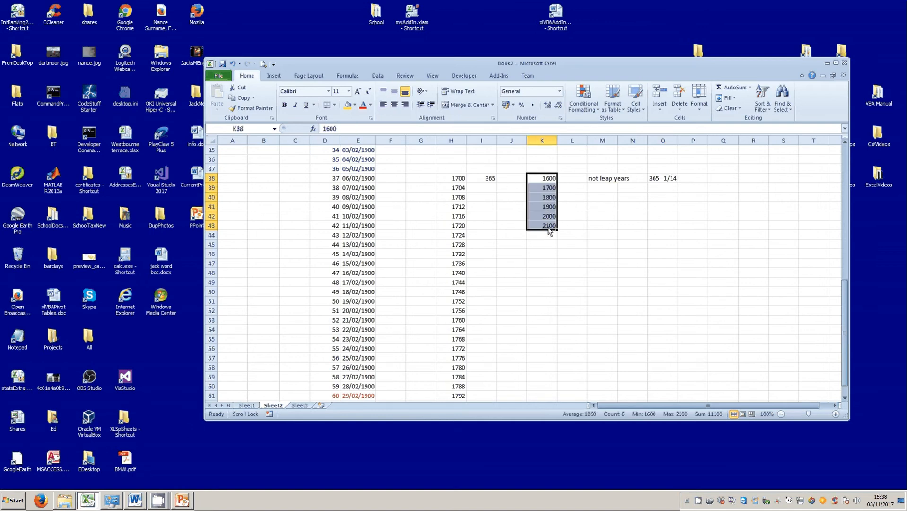
left_click(592, 225)
left_click_drag(542, 179, 545, 228)
Switch O38 from the fraction 365 1/4 to the Number format, showing 365.25.
left_click(657, 180)
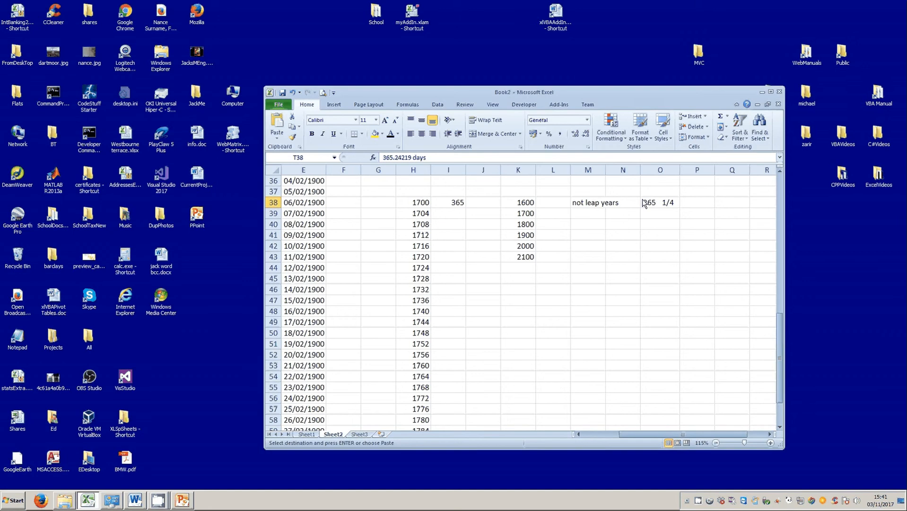
left_click(652, 202)
right_click(652, 203)
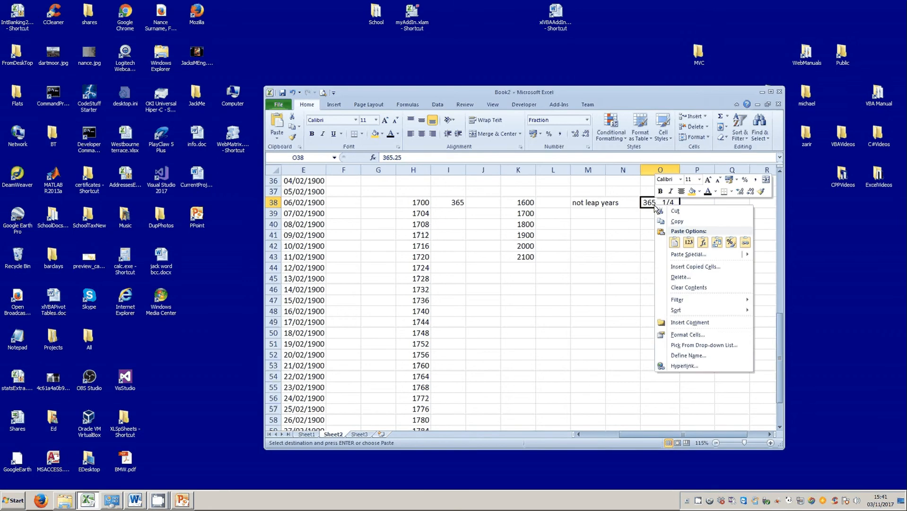
left_click(690, 336)
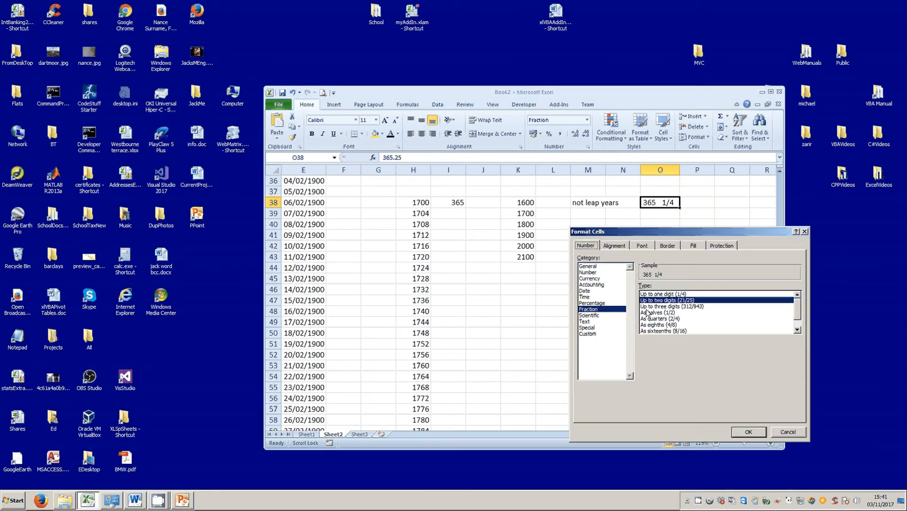
left_click(588, 272)
left_click(749, 431)
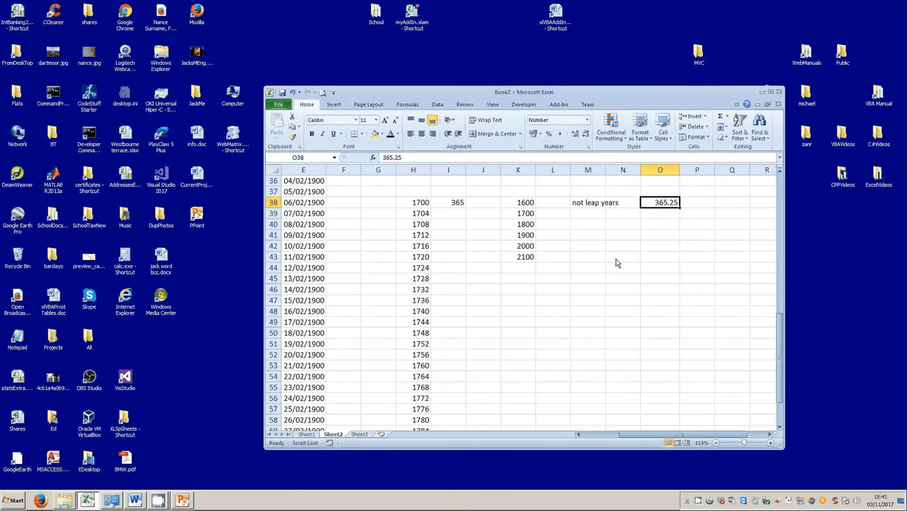
left_click(663, 214)
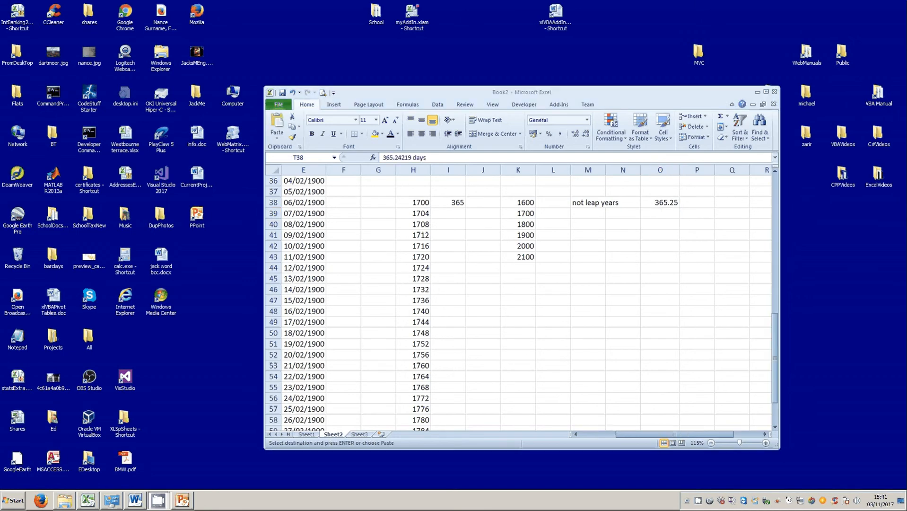
Paste the copied '365.24219 days' note into O39 below 365.25.
left_click(651, 213)
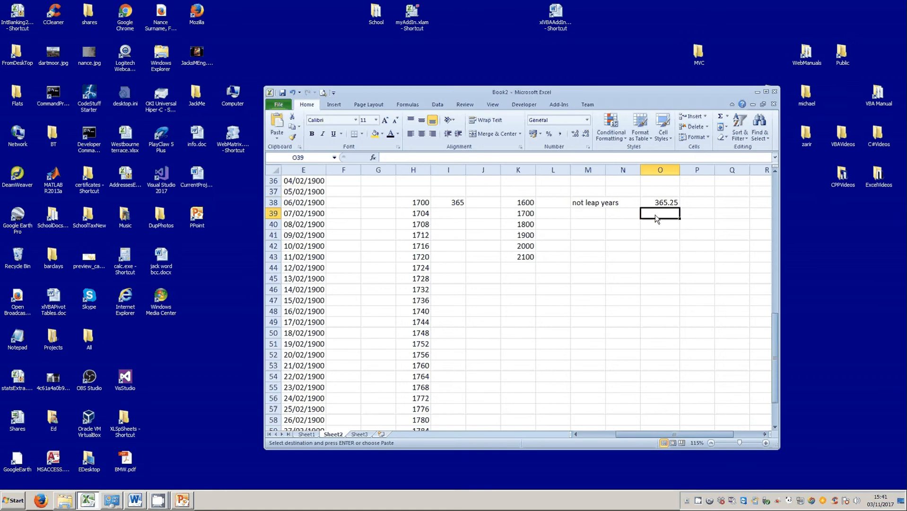
type("365.24219 days")
left_click(587, 213)
left_click(515, 207)
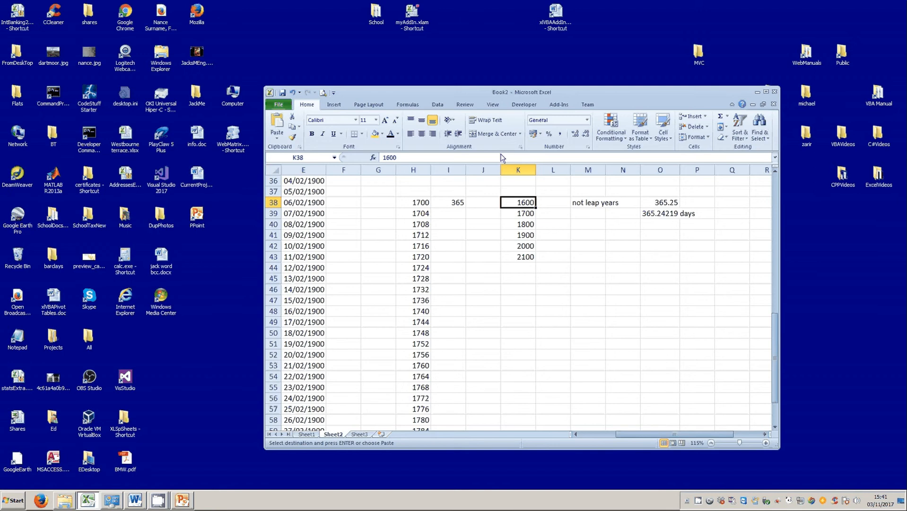
Colour the years 1600 in K38 and 2000 in K42 dark red.
left_click(398, 134)
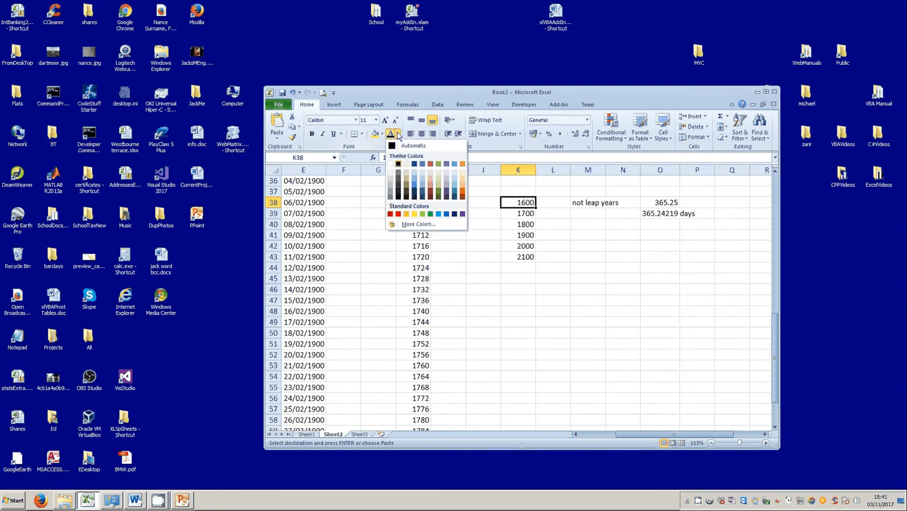
left_click(398, 214)
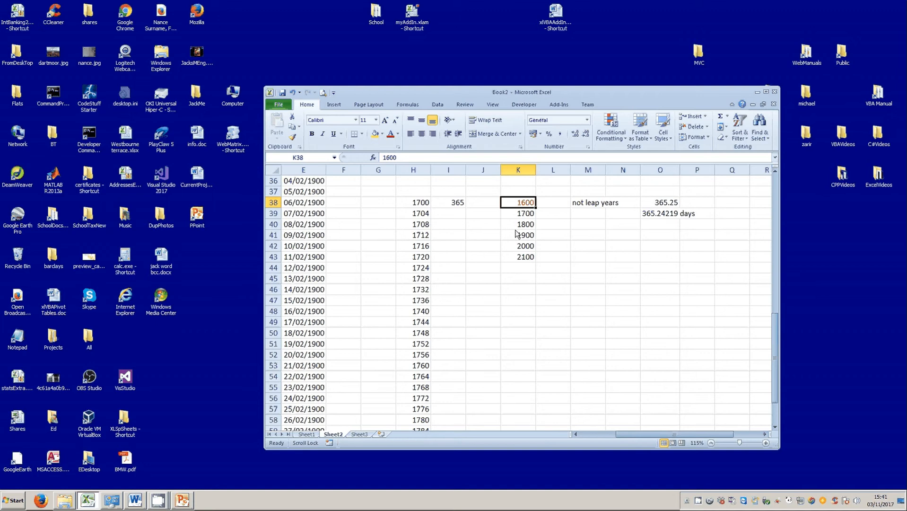
left_click(521, 247)
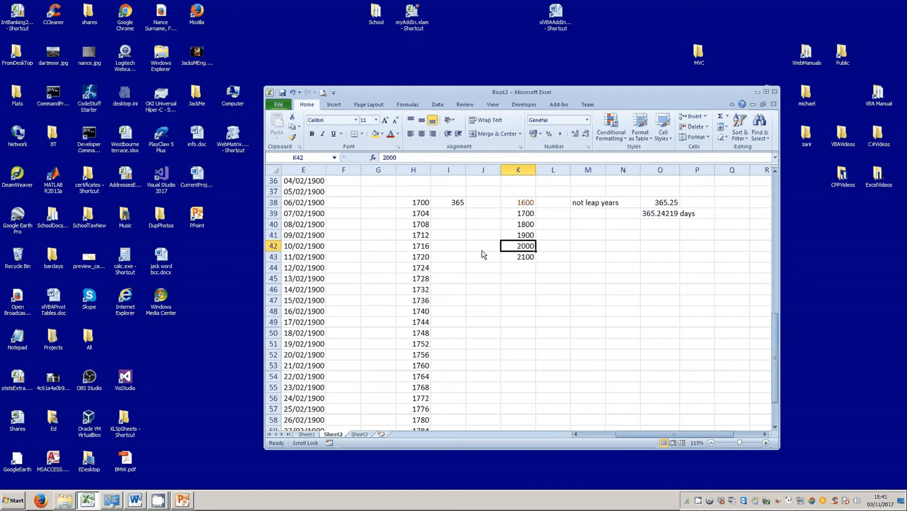
left_click(390, 132)
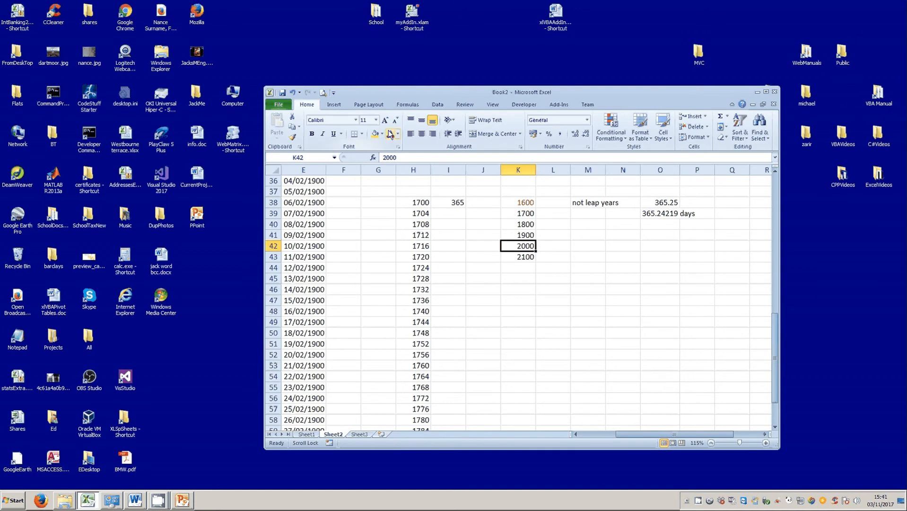
Fill the 'not leap years' label into M39, edit it to 'leap years', and colour it red.
left_click(579, 205)
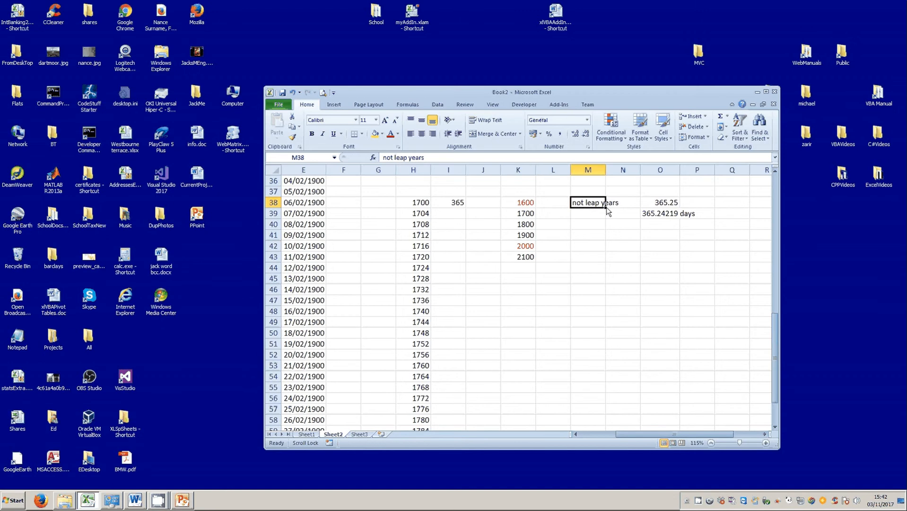
left_click_drag(607, 211, 560, 216)
double_click(585, 214)
key("BackSpace")
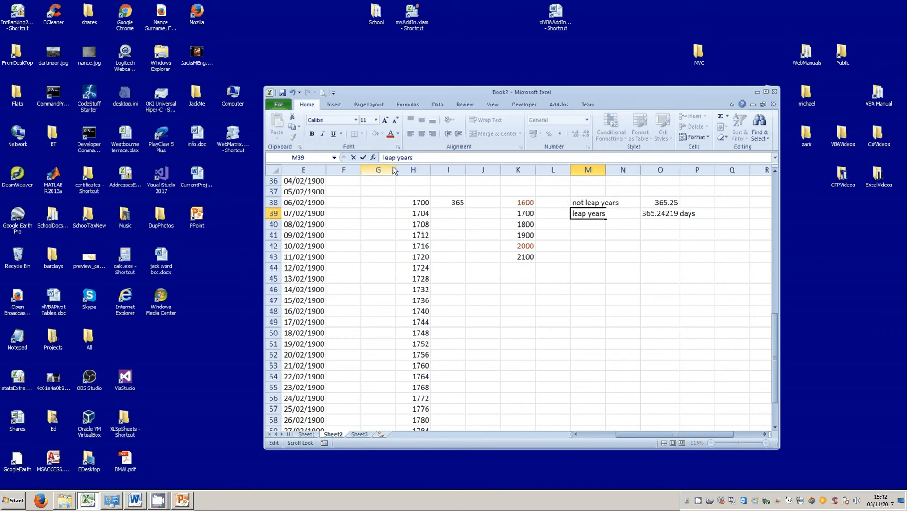
left_click(622, 246)
left_click(596, 214)
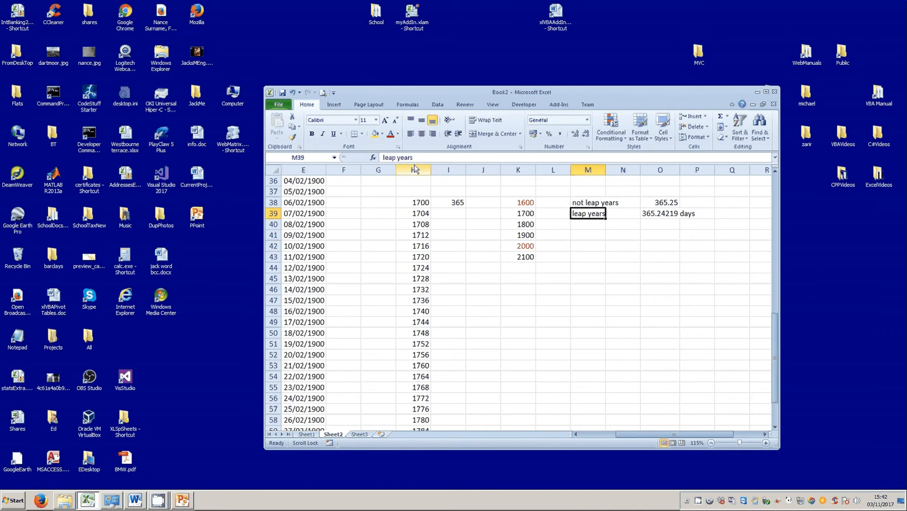
left_click(391, 133)
left_click(529, 236)
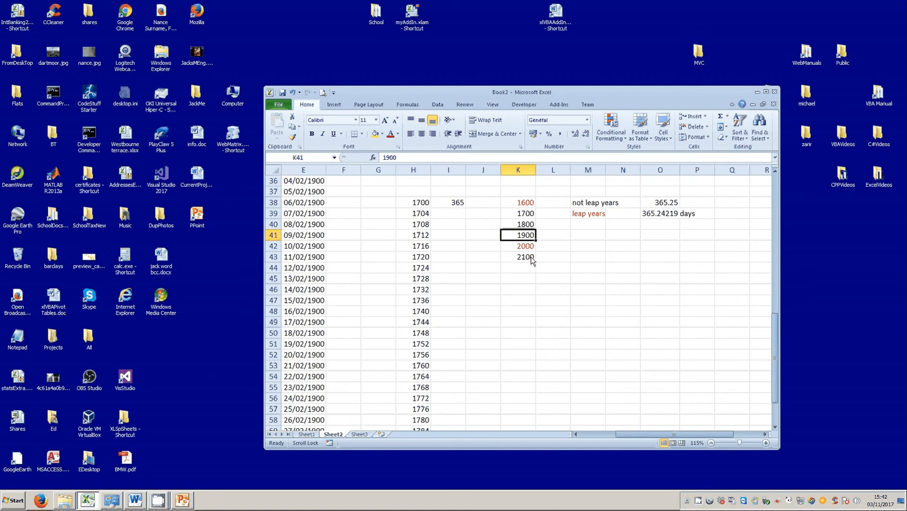
Give 1900 in K41 a yellow fill, then scroll back toward the serial numbers near row 61.
left_click(375, 133)
left_click(567, 249)
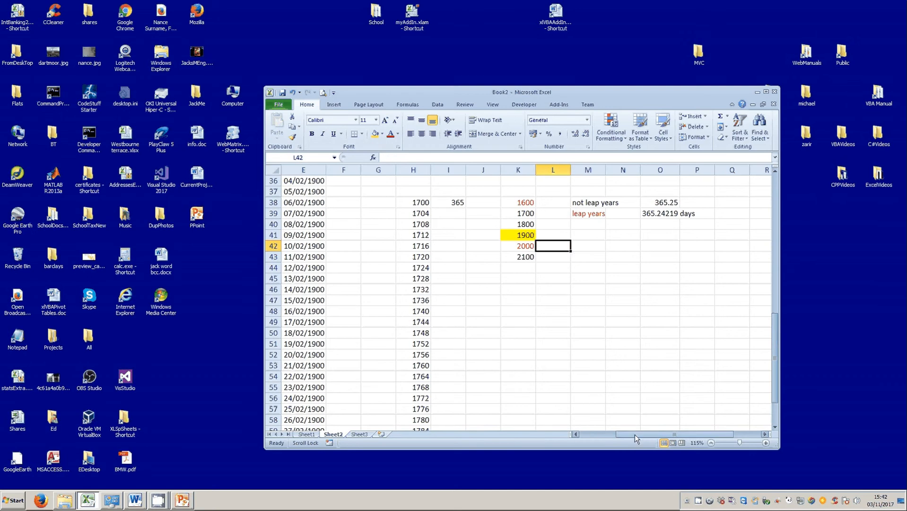
left_click_drag(635, 435, 590, 435)
scroll(462, 390, "down", 1)
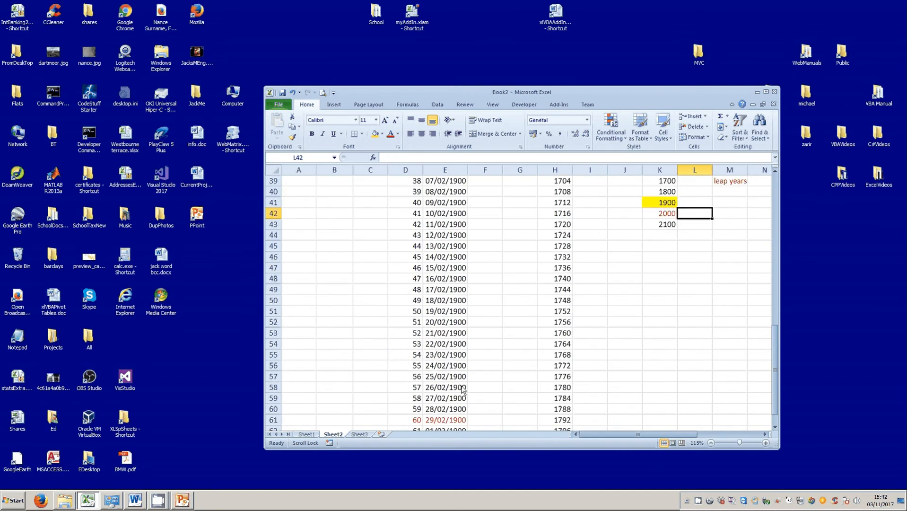
Select D61:E61 to check serial 60 against the 29/02/1900 date.
left_click(441, 421)
left_click_drag(414, 420, 441, 428)
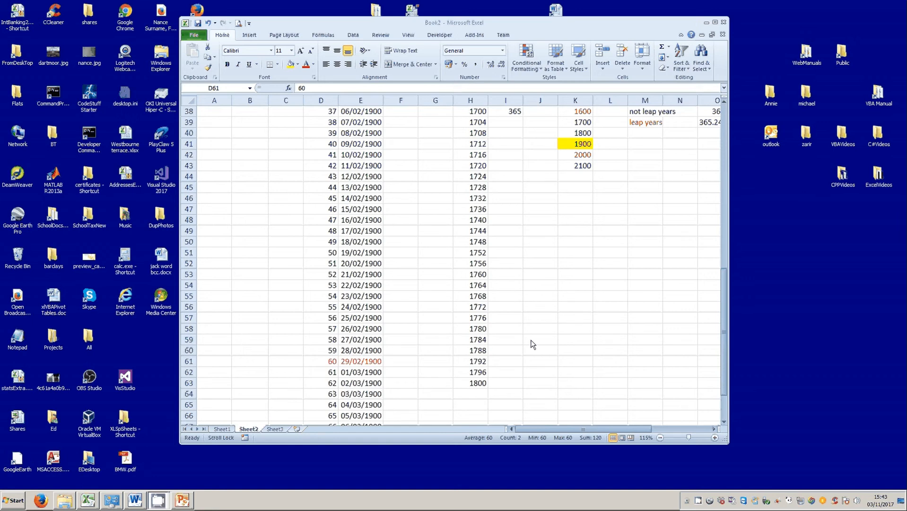
left_click(580, 329)
Select the column E dates E1:E60, from 01/01/1900 to 28/02/1900.
scroll(577, 340, "up", 5)
scroll(577, 339, "up", 7)
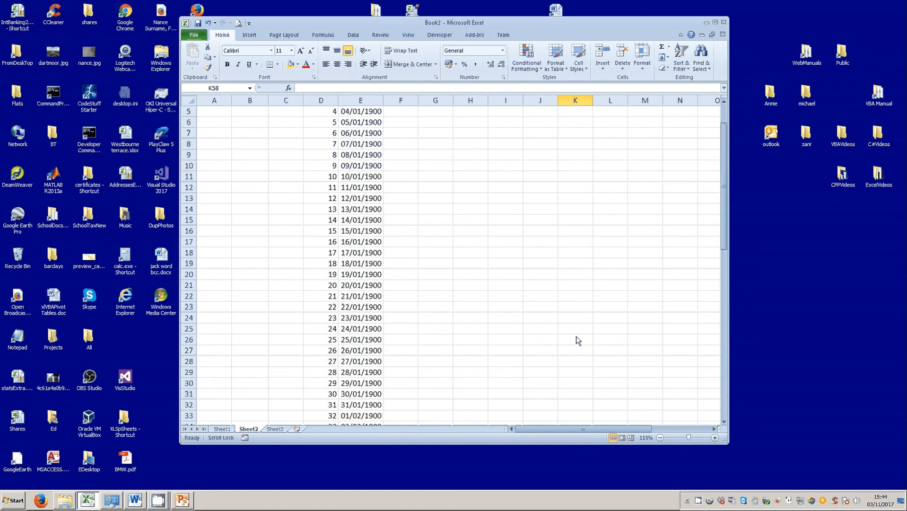
left_click_drag(360, 111, 369, 386)
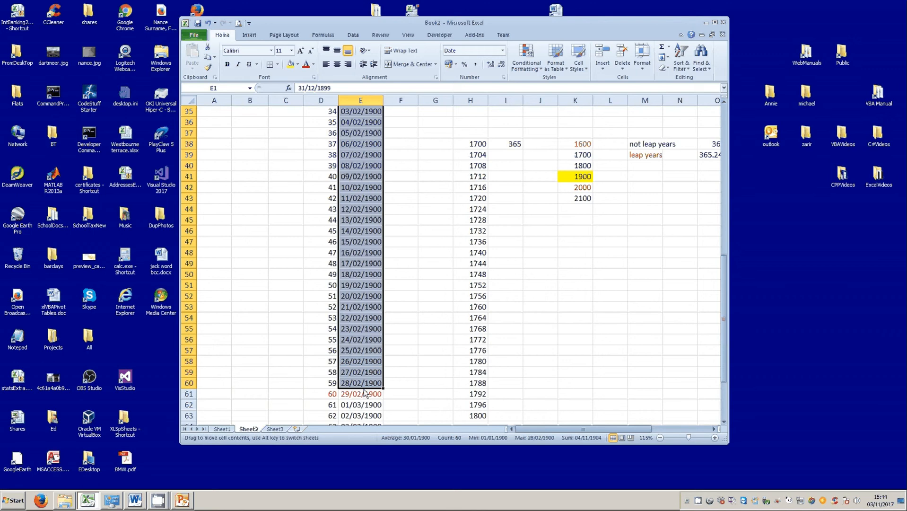
Move the E1:E60 dates down one row to E2:E61, replacing the existing contents.
left_click_drag(364, 389, 366, 395)
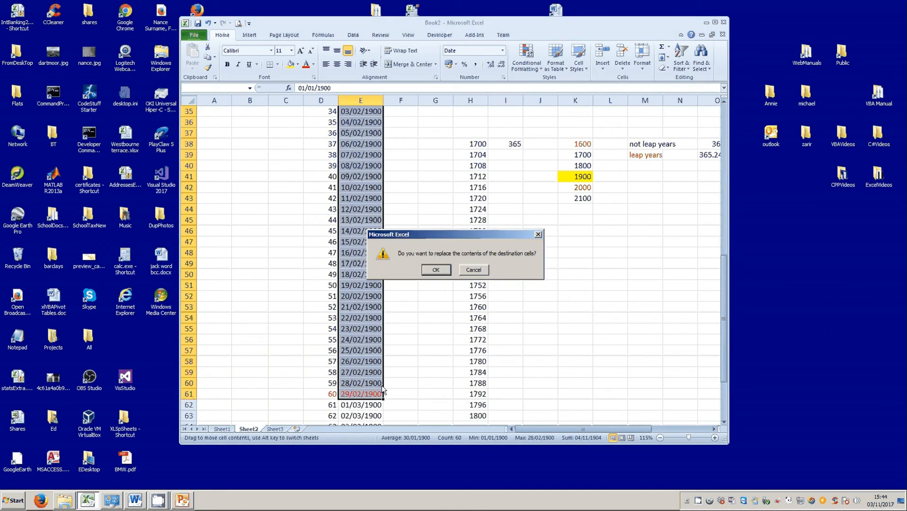
left_click(429, 271)
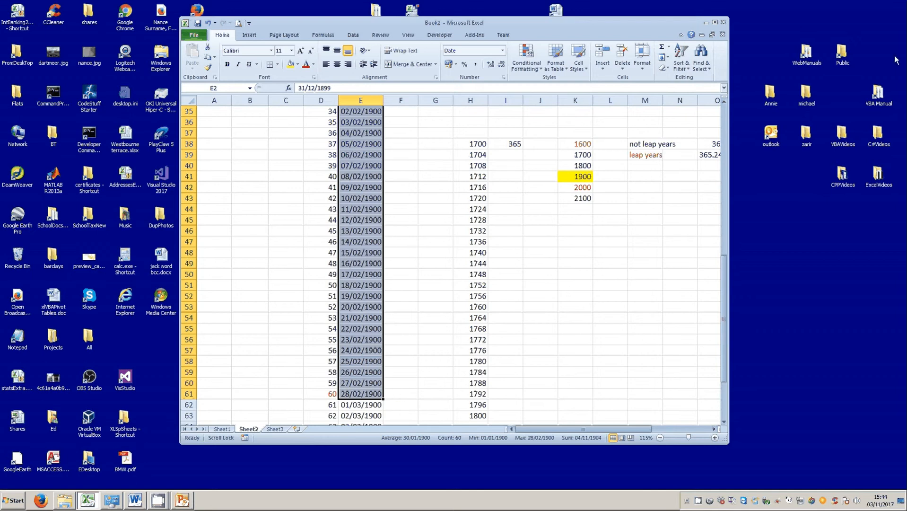
left_click(432, 254)
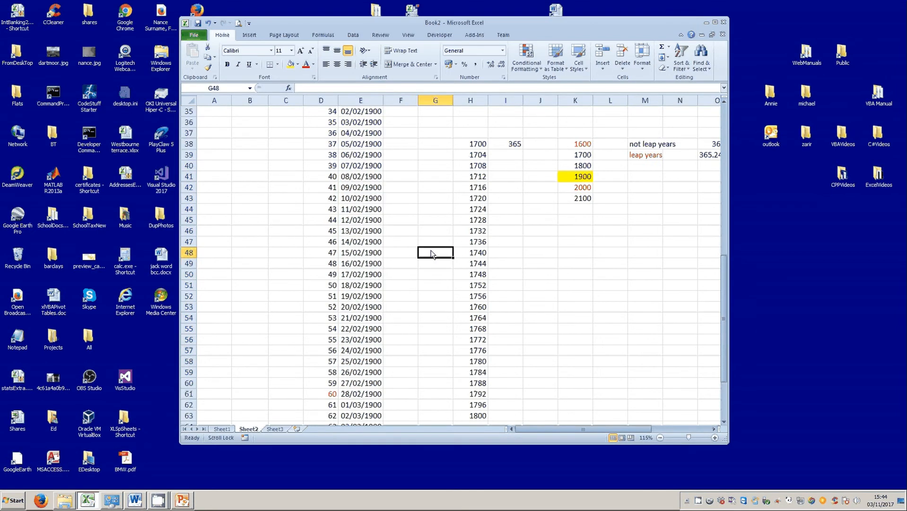
Enter 30/12/1899 in E1 as the date for serial 0.
scroll(432, 254, "up", 11)
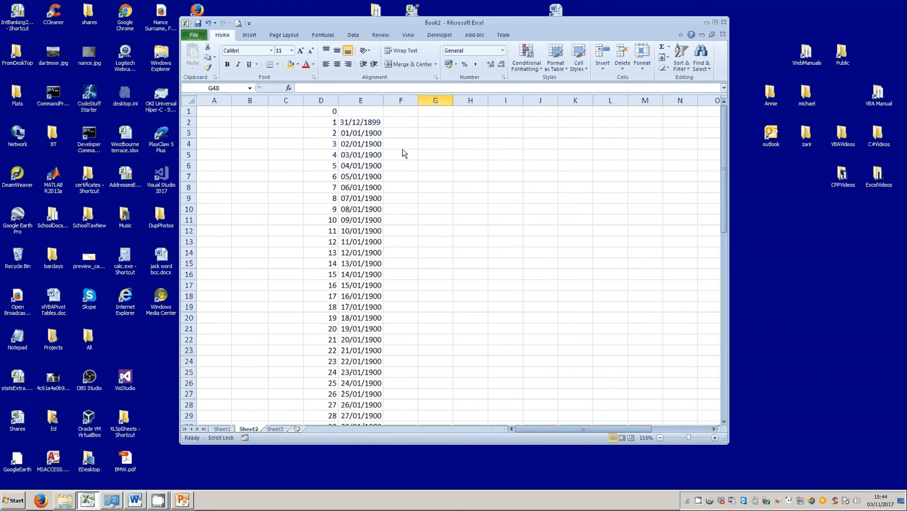
left_click(354, 112)
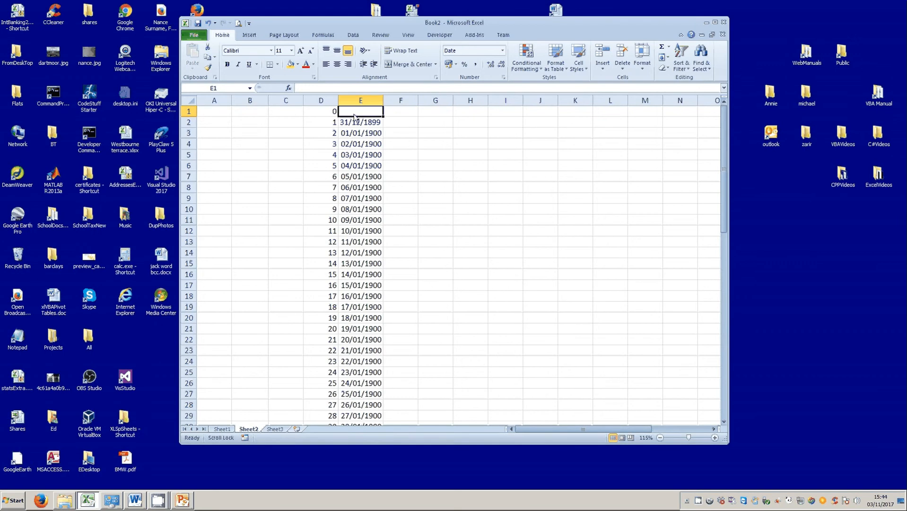
type("30")
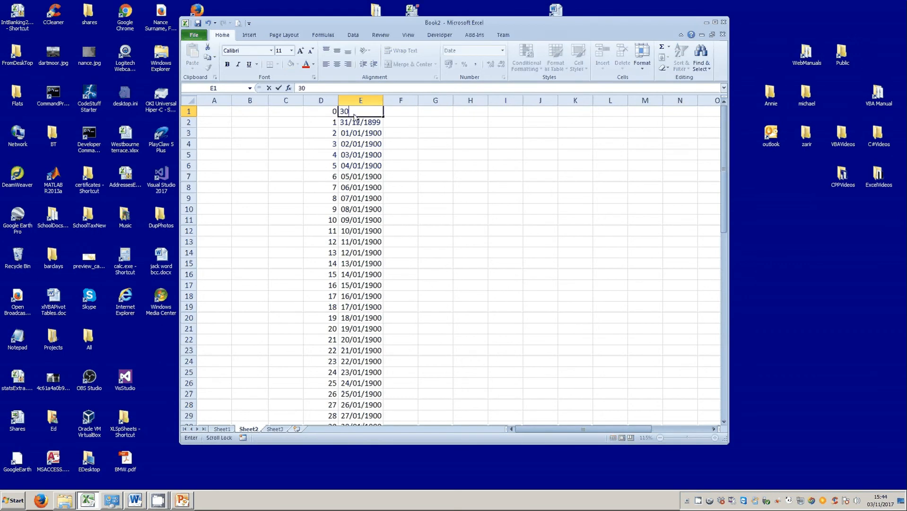
type("/12/1899")
left_click(435, 133)
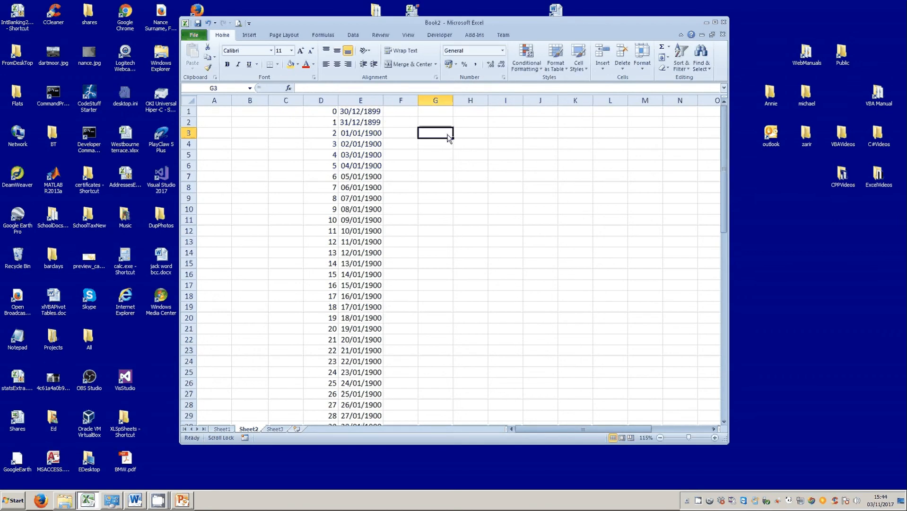
Give cell E1 a yellow fill.
left_click(344, 115)
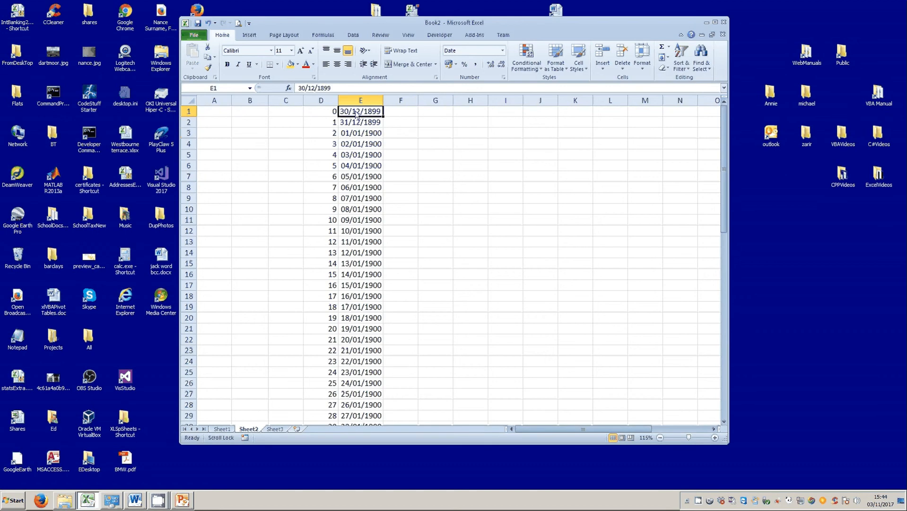
left_click(290, 65)
left_click(448, 144)
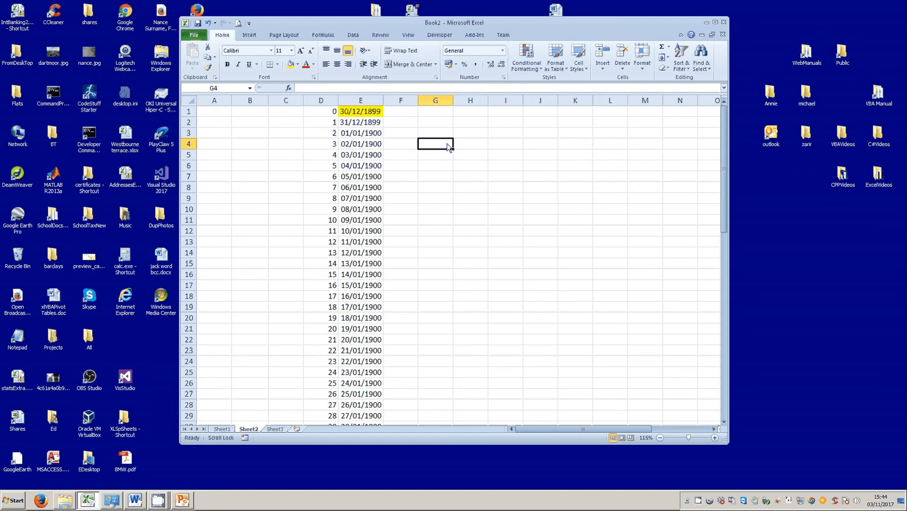
left_click(356, 113)
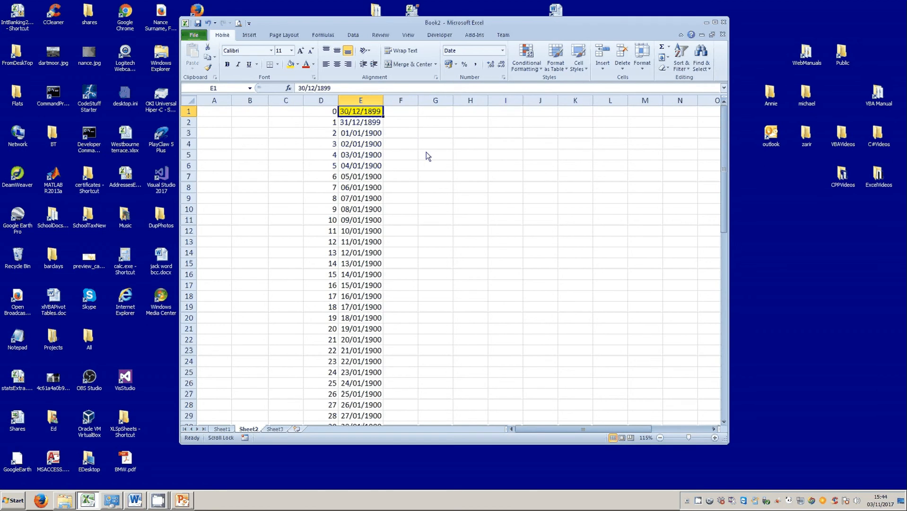
scroll(427, 154, "down", 11)
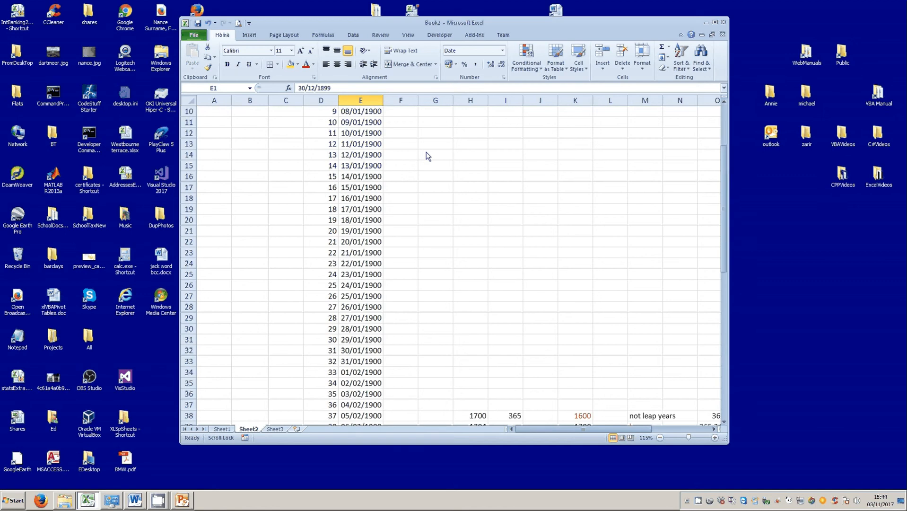
scroll(430, 196, "down", 4)
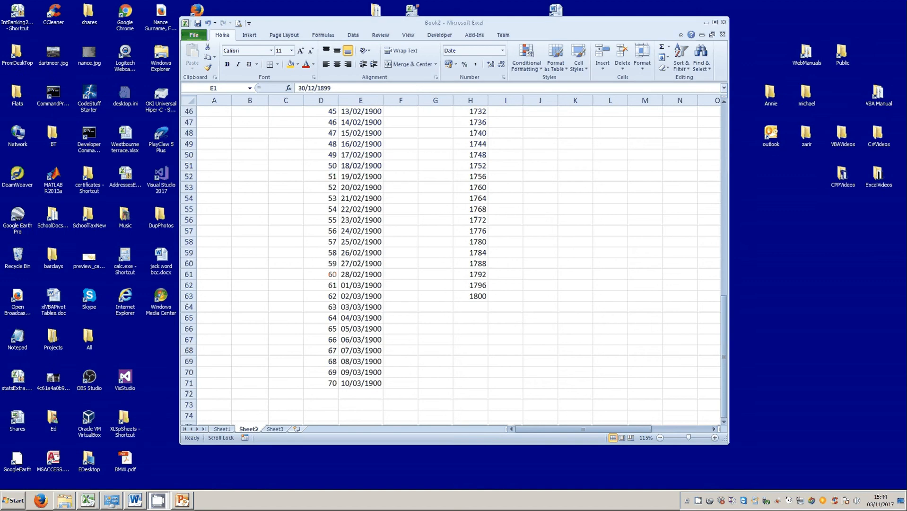
left_click(320, 183)
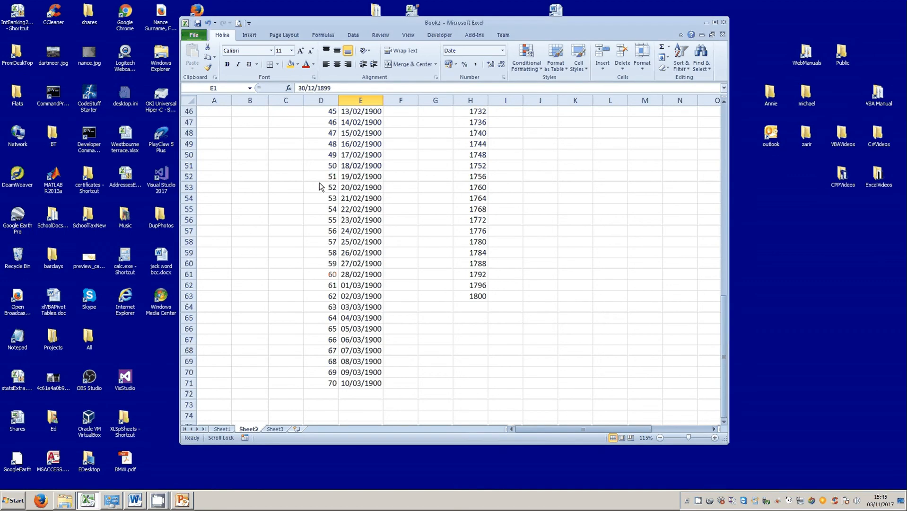
left_click(320, 184)
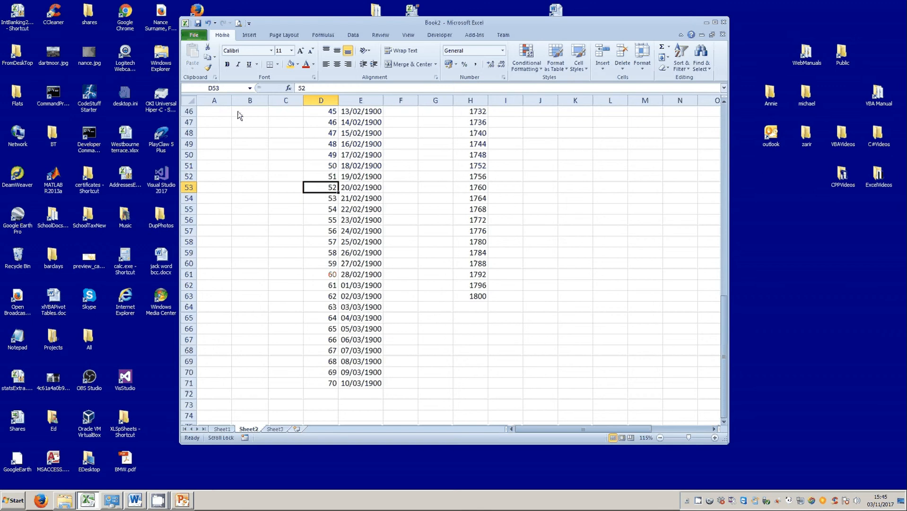
Format D53 and D63 as dates, showing 21/02/1900 and 02/03/1900.
right_click(321, 187)
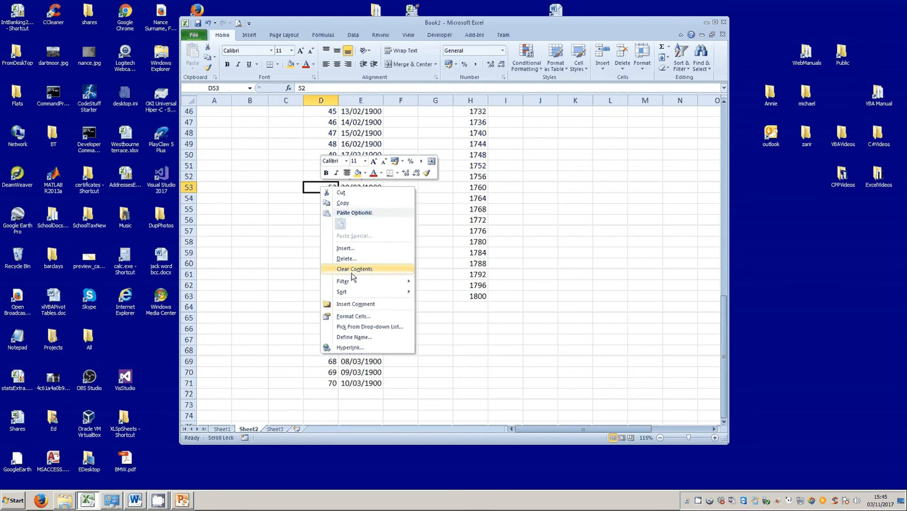
left_click(360, 317)
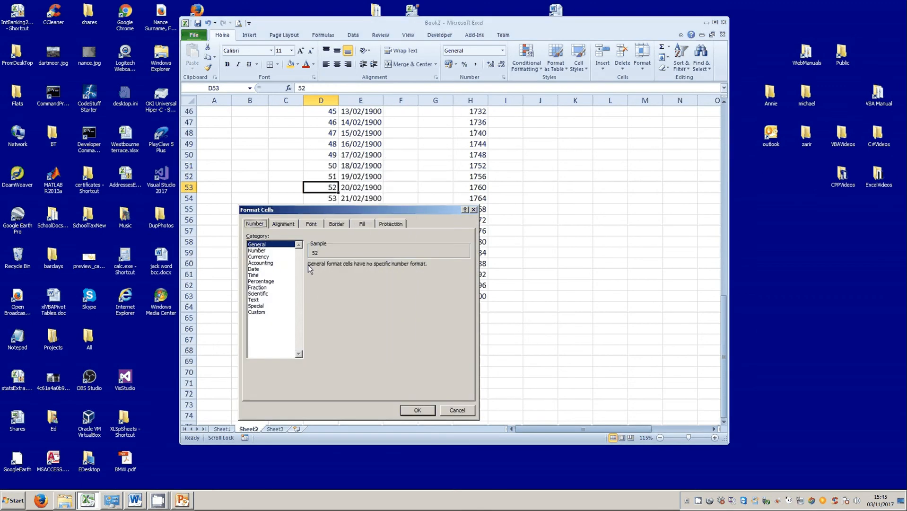
left_click(256, 269)
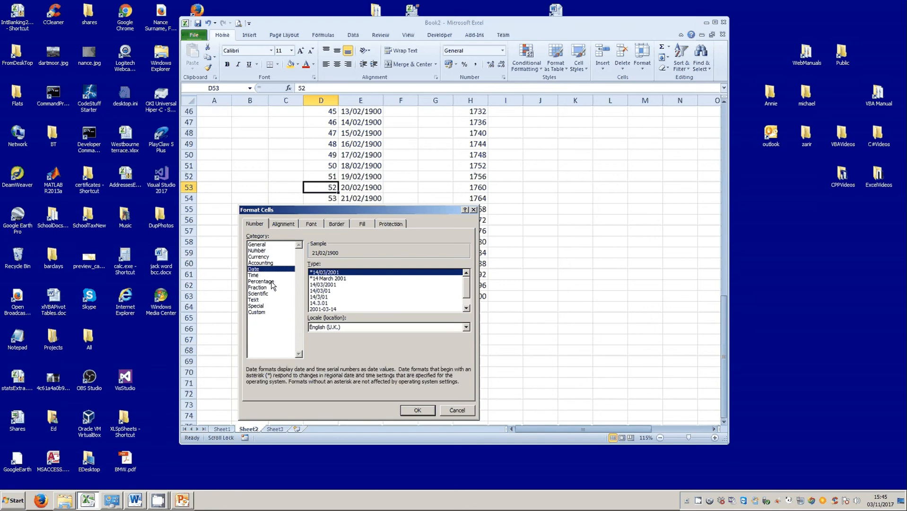
left_click(418, 410)
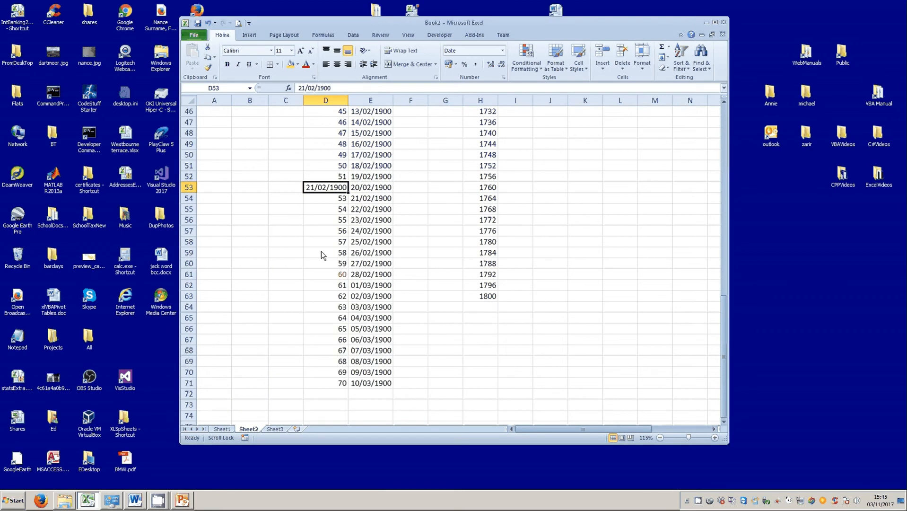
left_click(337, 297)
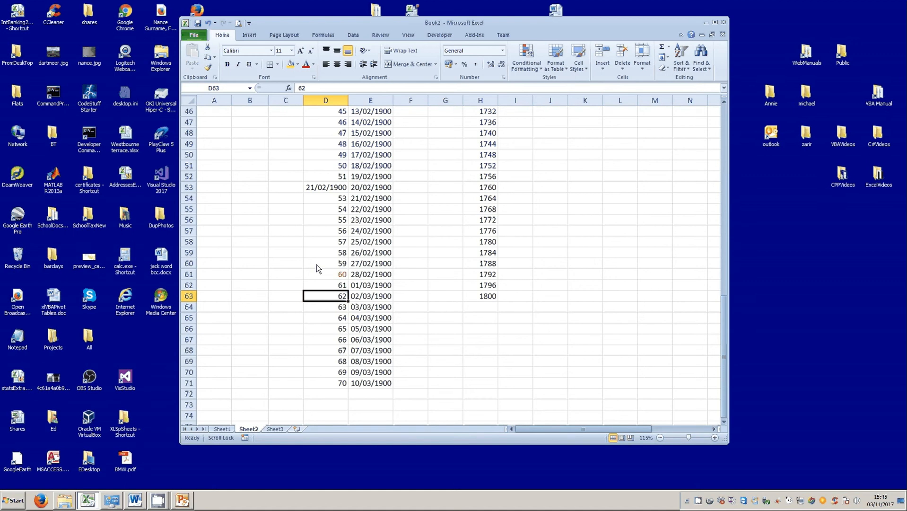
right_click(324, 299)
left_click(352, 424)
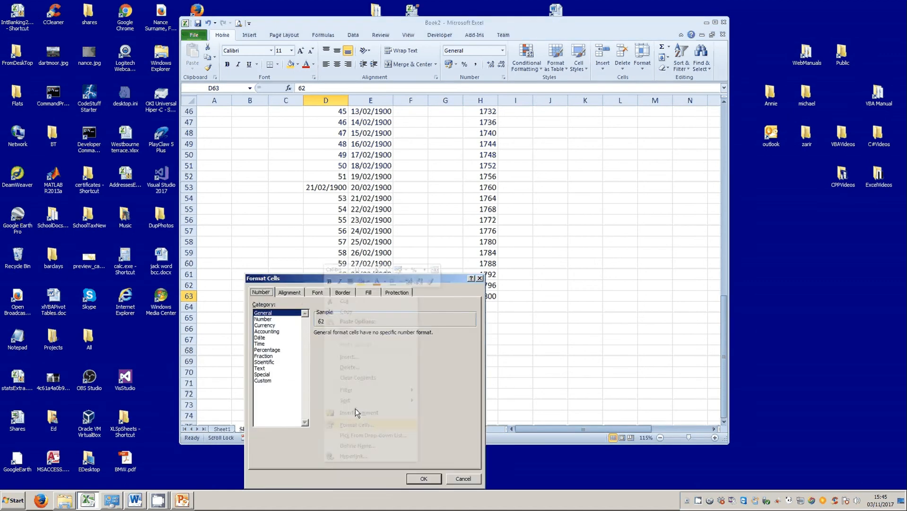
left_click(260, 337)
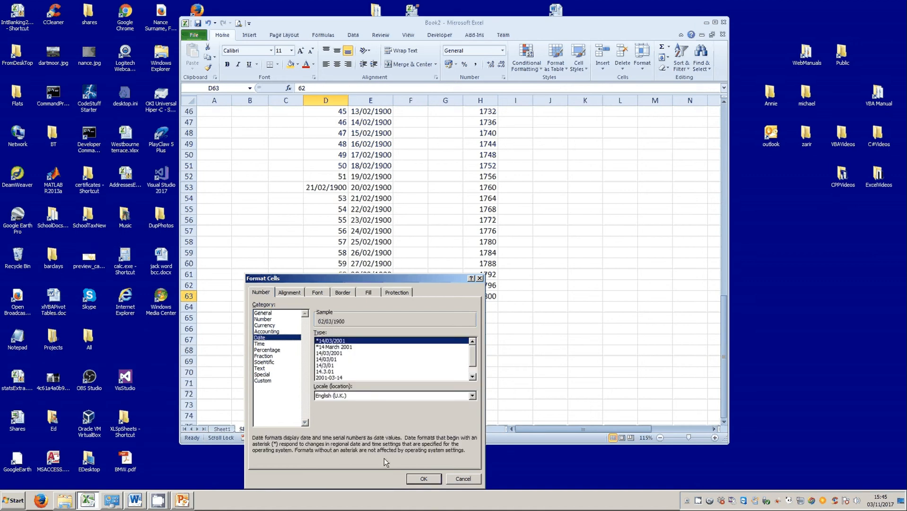
left_click(431, 479)
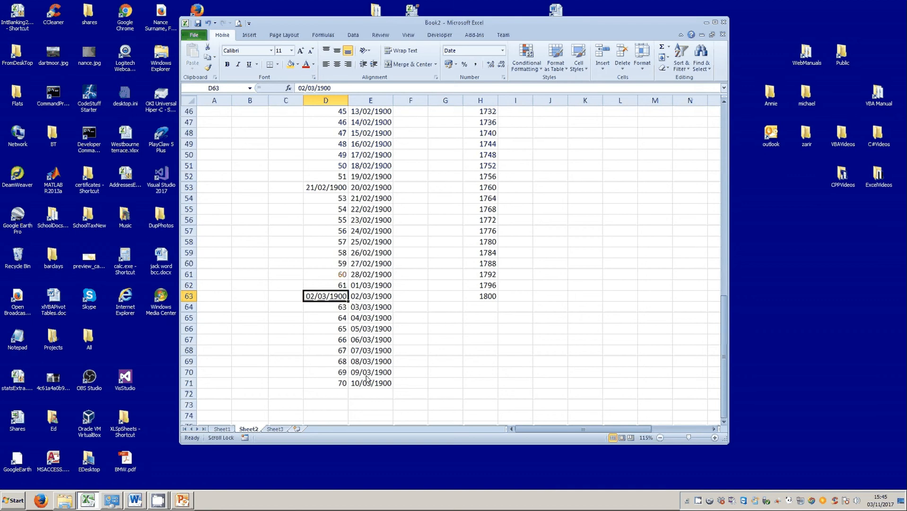
left_click_drag(332, 377, 357, 375)
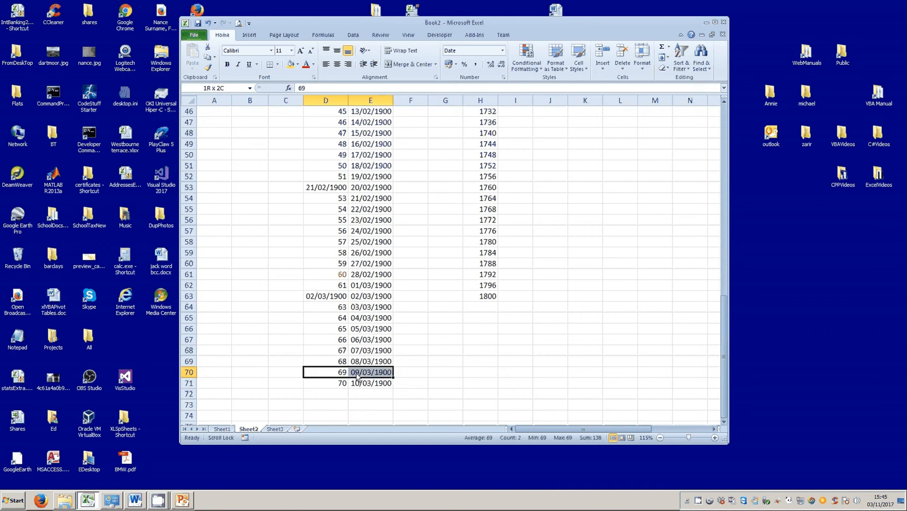
left_click(324, 332, "ctrl")
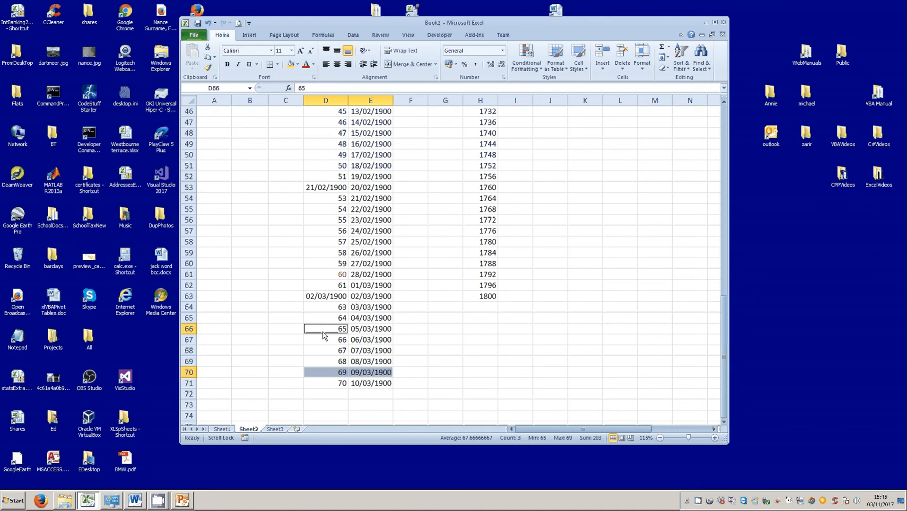
left_click_drag(323, 334, 369, 330)
left_click(424, 352)
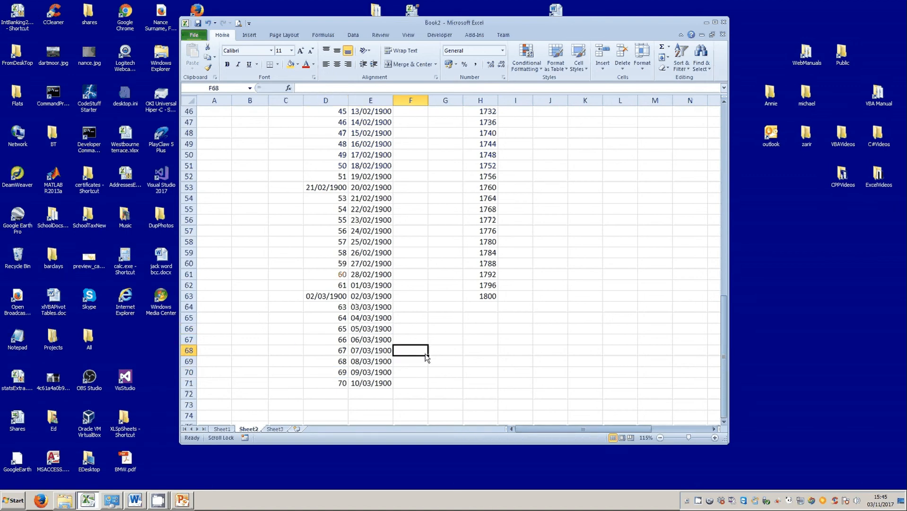
left_click_drag(309, 331, 364, 329)
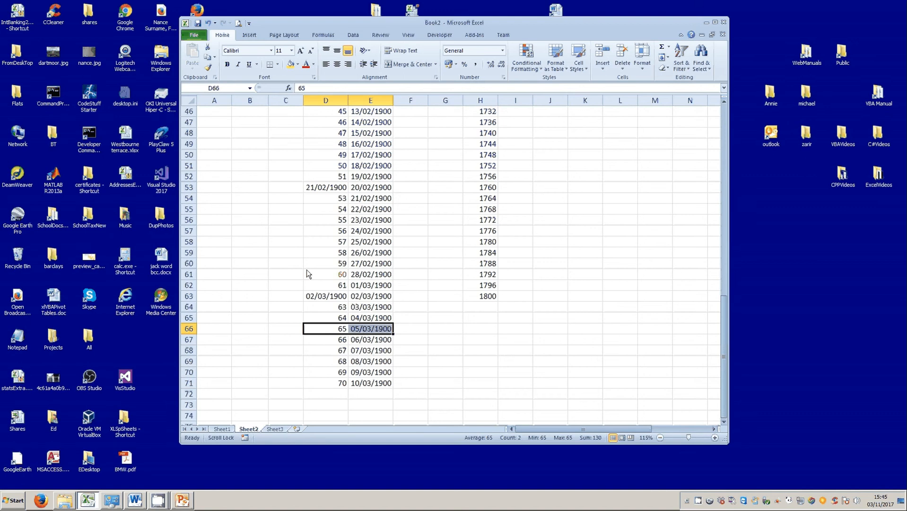
left_click_drag(309, 264, 384, 265)
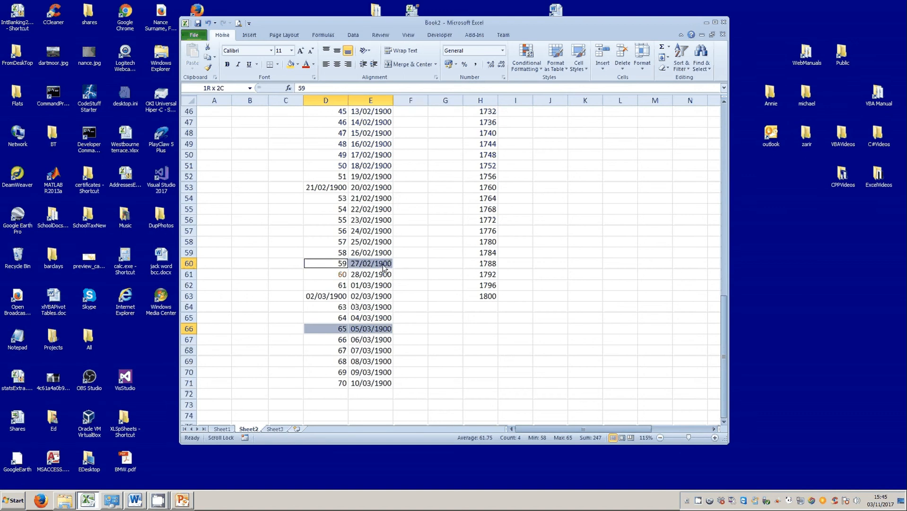
left_click(423, 361)
scroll(423, 360, "down", 2)
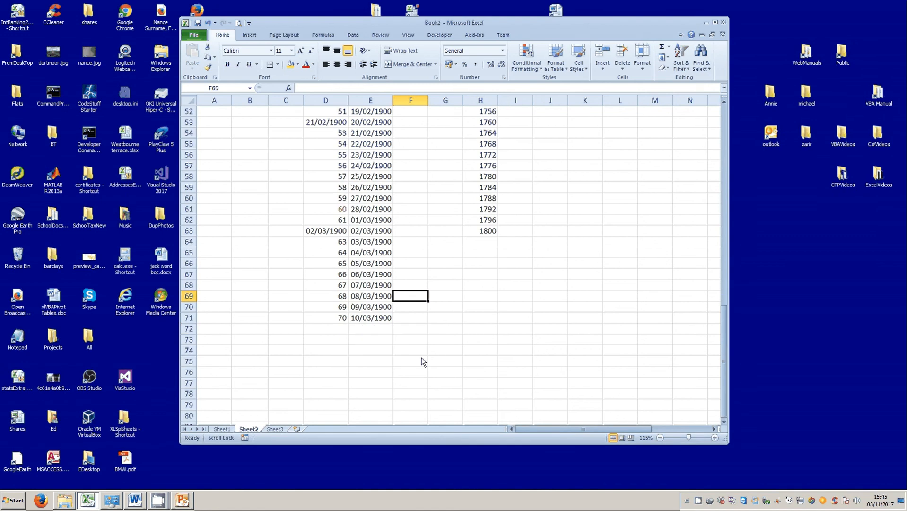
scroll(423, 362, "down", 1)
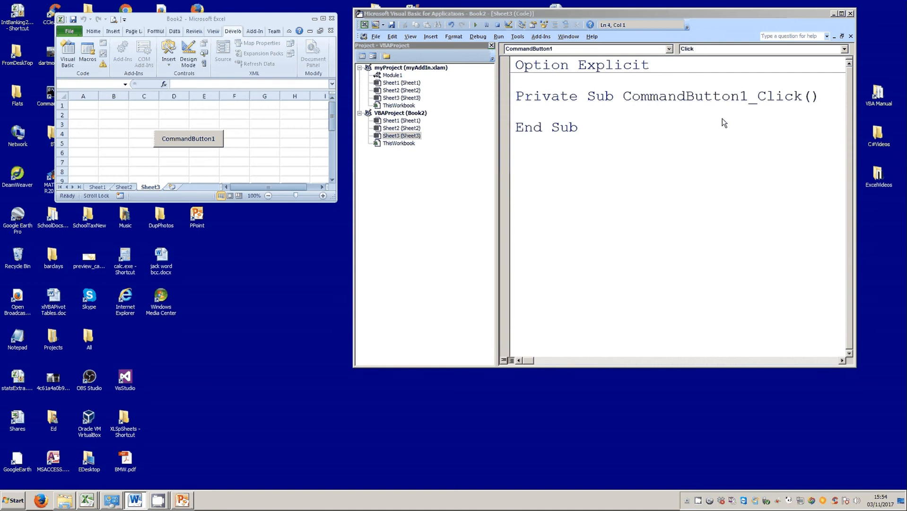
Put MsgBox Now() in CommandButton1_Click and run it to display the current date and time.
left_click(526, 113)
type("MsgBox Now()")
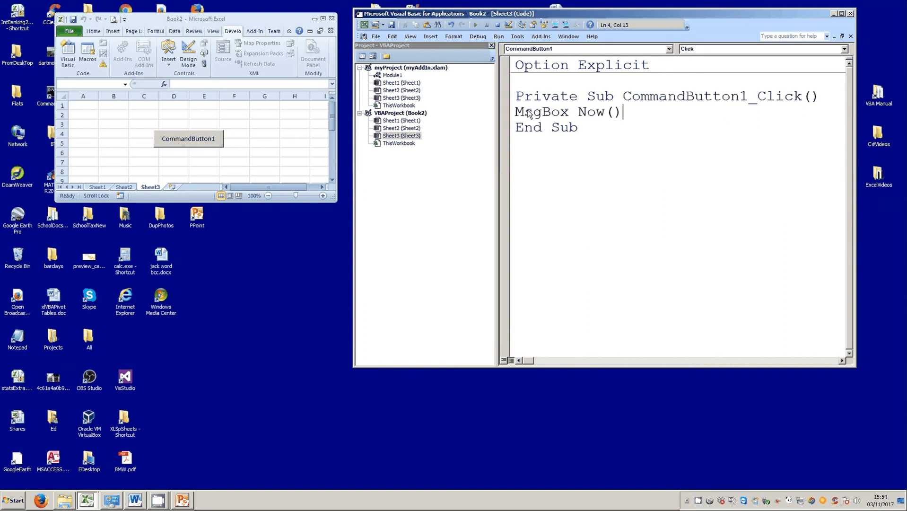
left_click(191, 143)
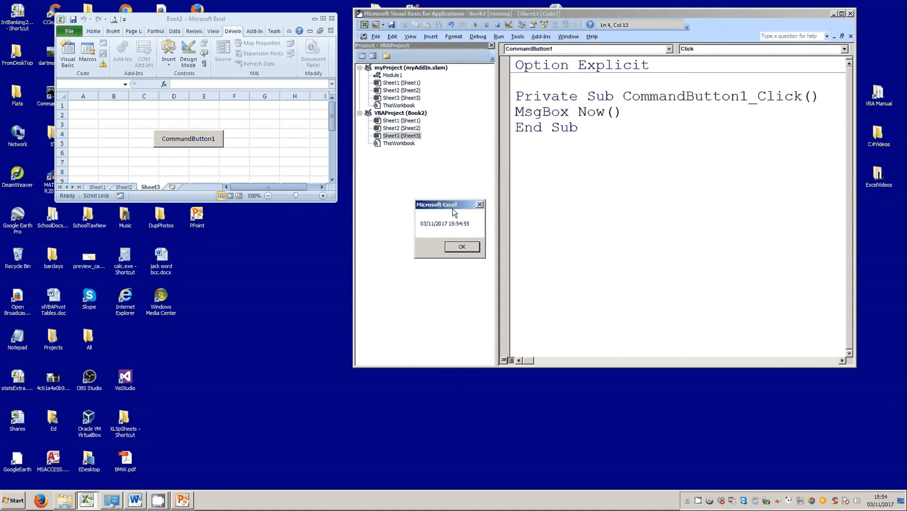
left_click_drag(453, 213, 450, 175)
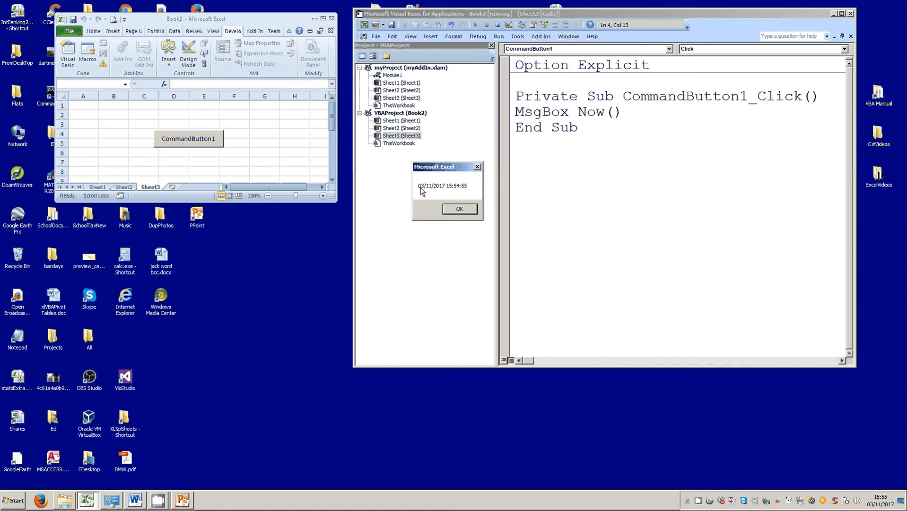
left_click(455, 213)
left_click(455, 213)
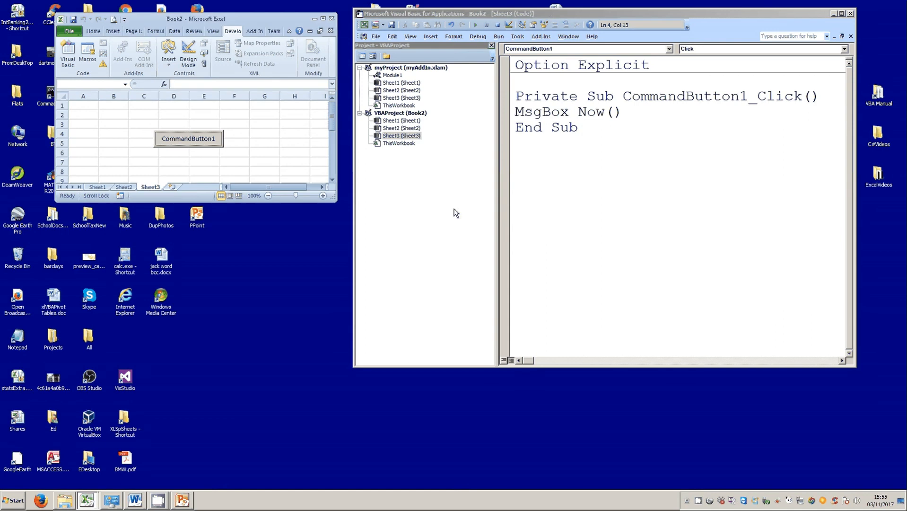
left_click(16, 502)
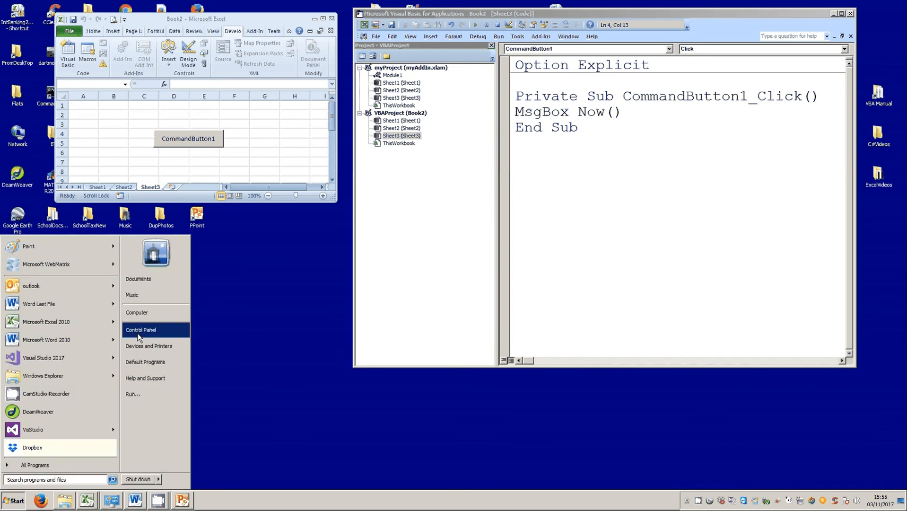
left_click(141, 329)
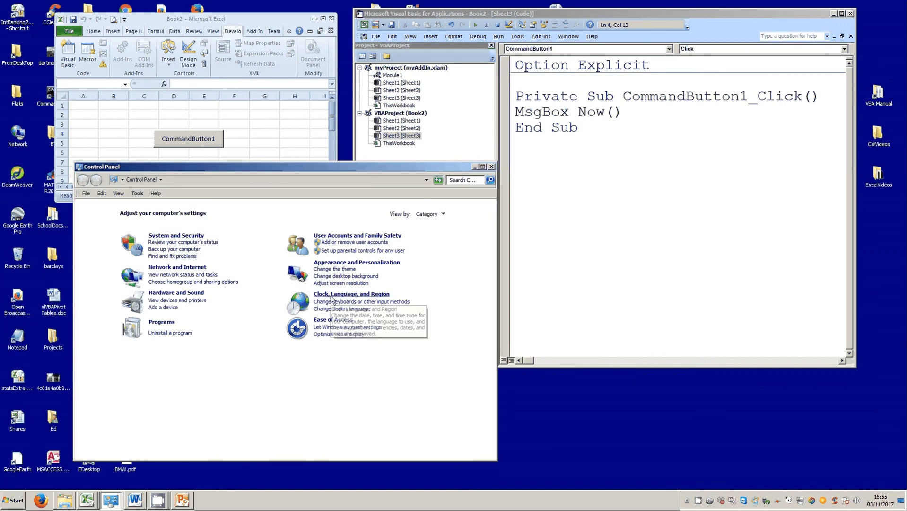
left_click(332, 295)
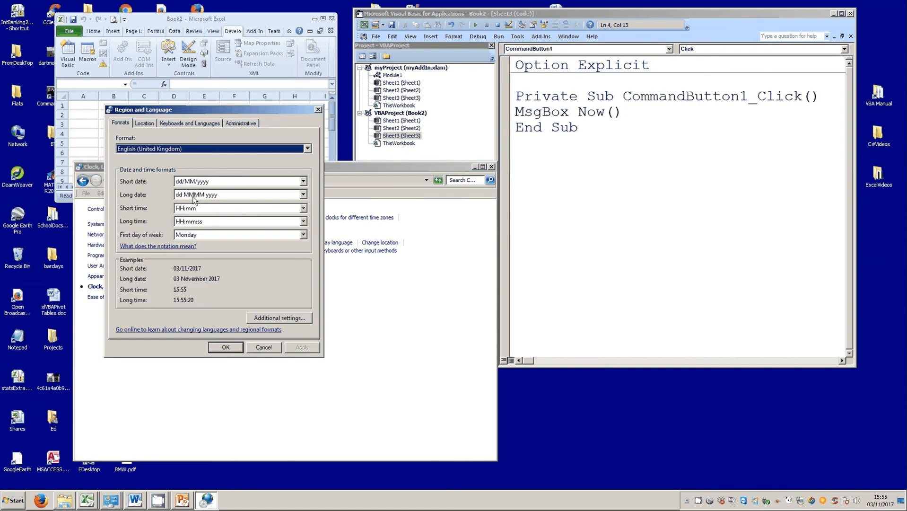
left_click(261, 348)
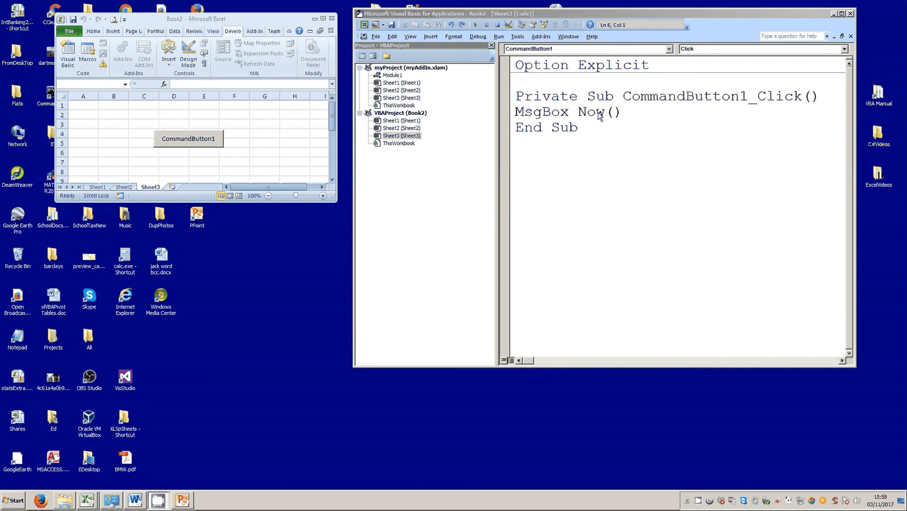
Remove the empty brackets after Now and rerun the button macro.
left_click_drag(605, 112, 614, 113)
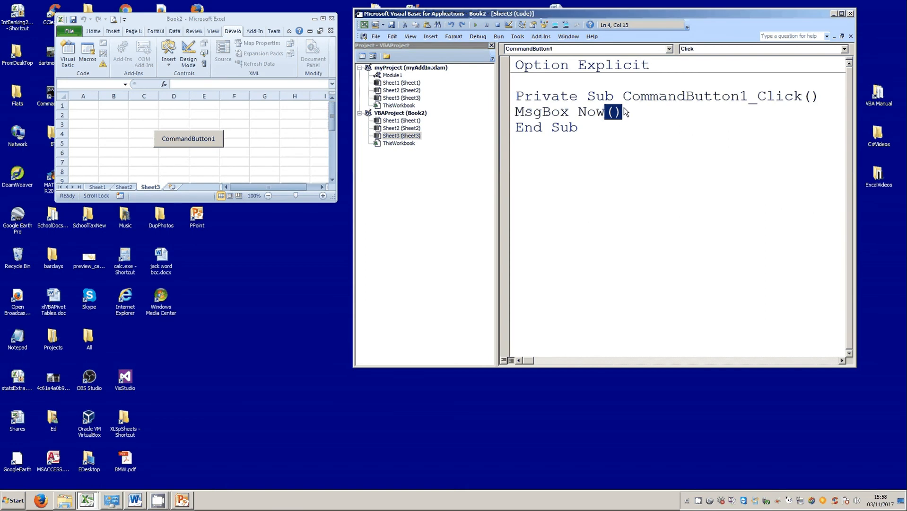
key("Delete")
left_click(199, 142)
left_click(462, 272)
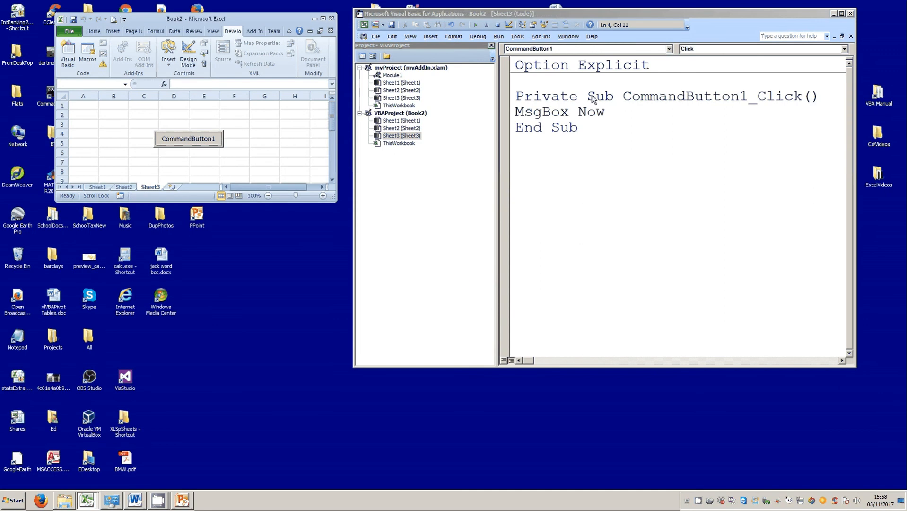
Wrap Now in CDbl() and run it, showing serial 43042.6656018519.
left_click(579, 112)
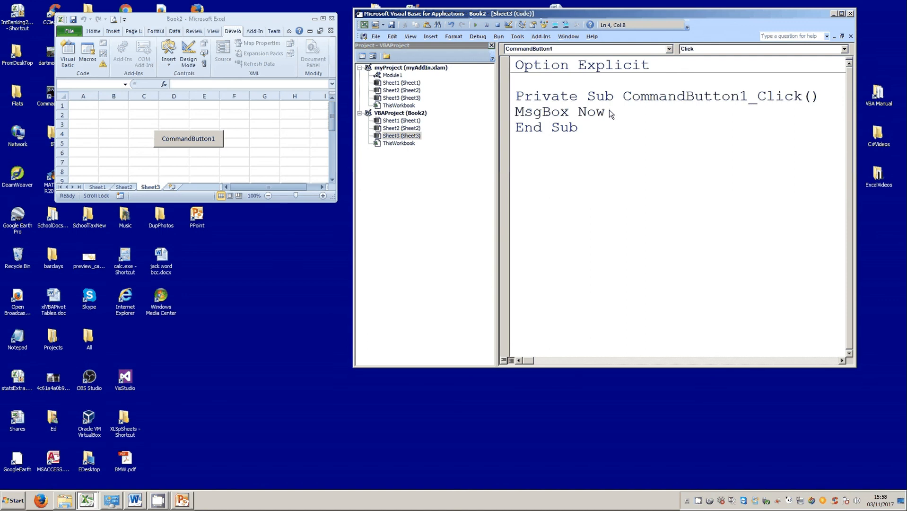
type("cdbl(")
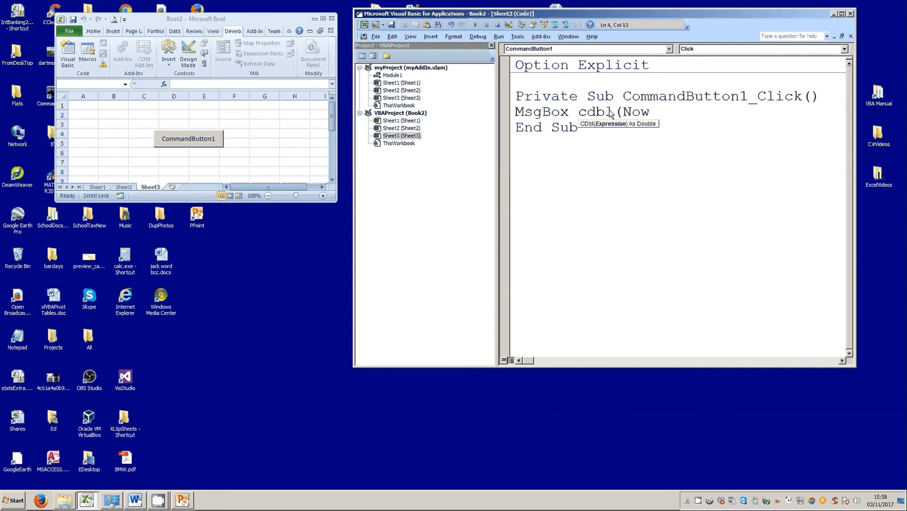
key("End")
type(")")
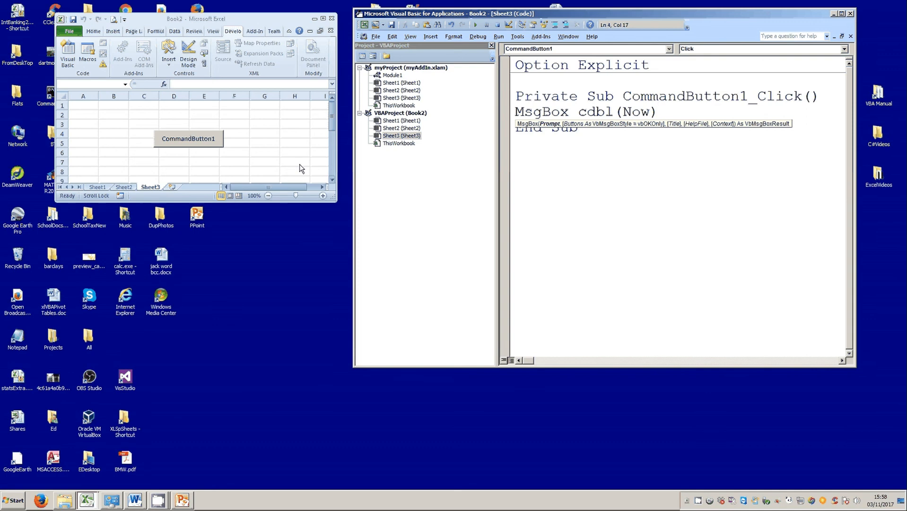
left_click(639, 161)
left_click(210, 140)
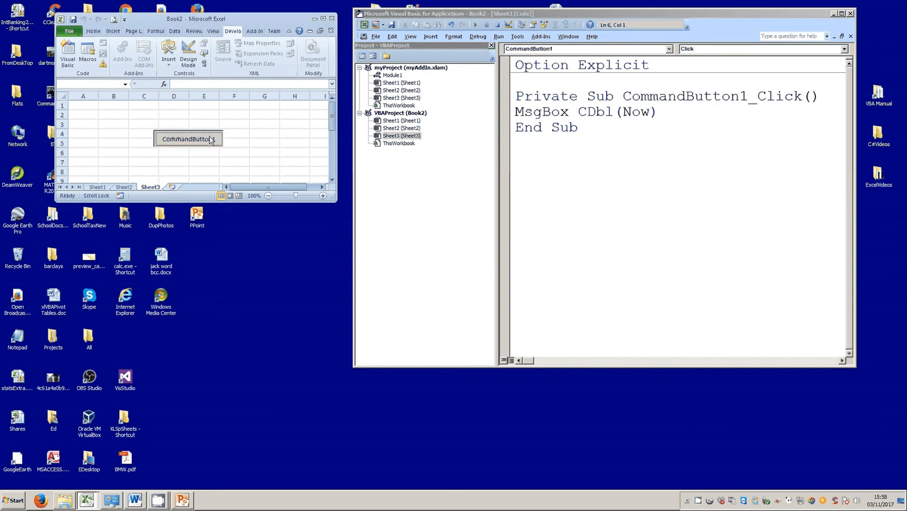
left_click_drag(456, 230, 464, 96)
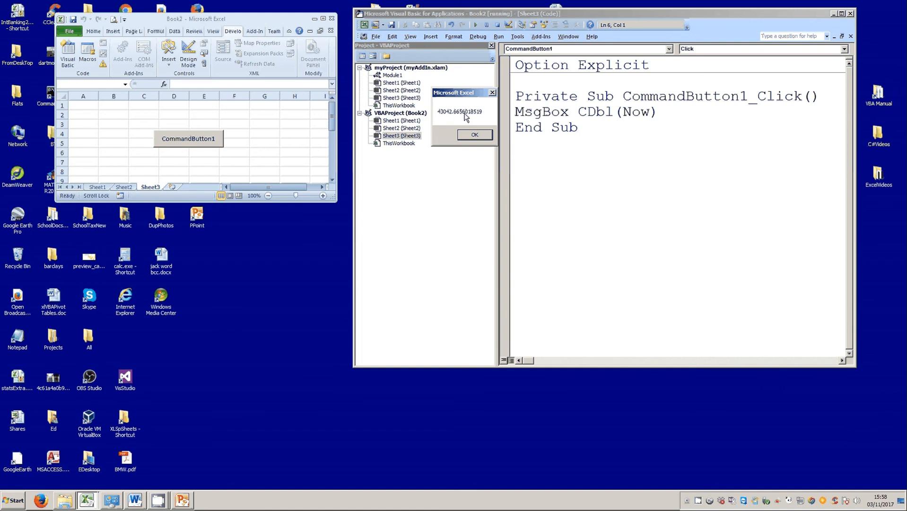
left_click(475, 136)
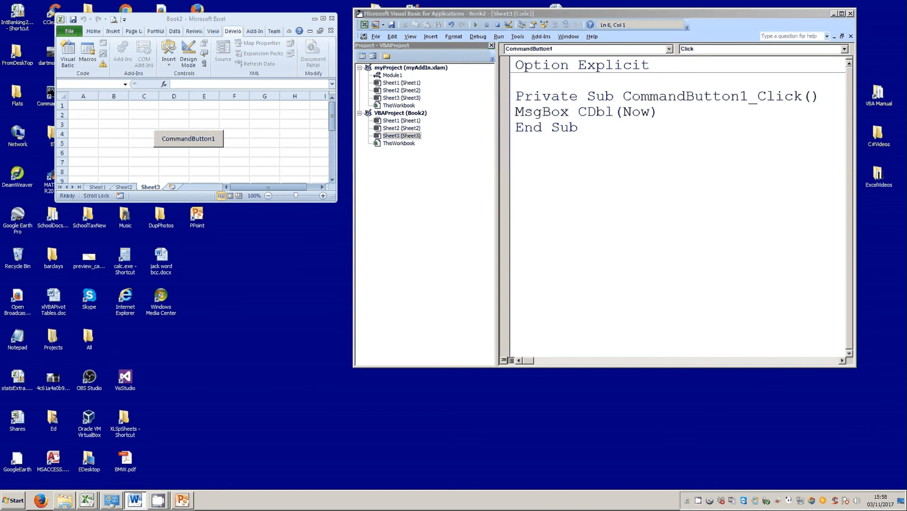
Replace CDbl(Now with the Format month expression and remove the duplicated MsgBox text.
left_click_drag(650, 114, 584, 114)
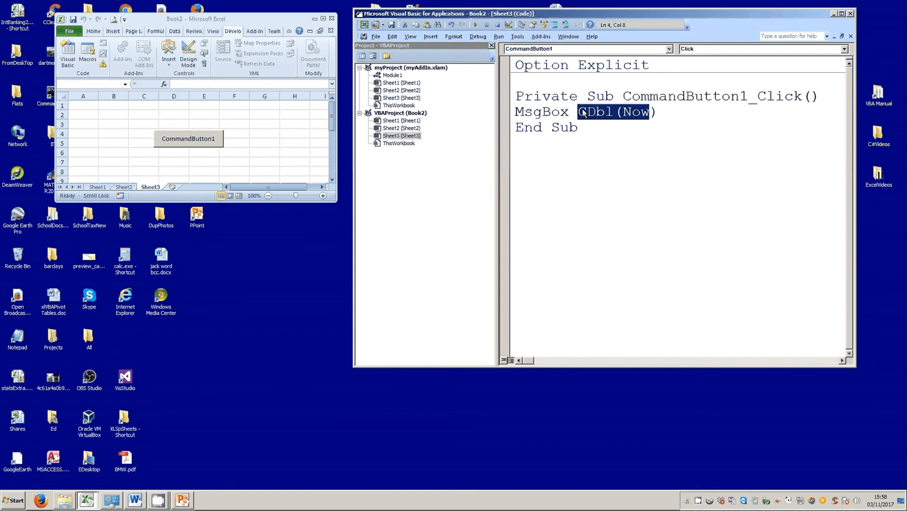
type("MsgBox Format (Now, \"mmmm\")")
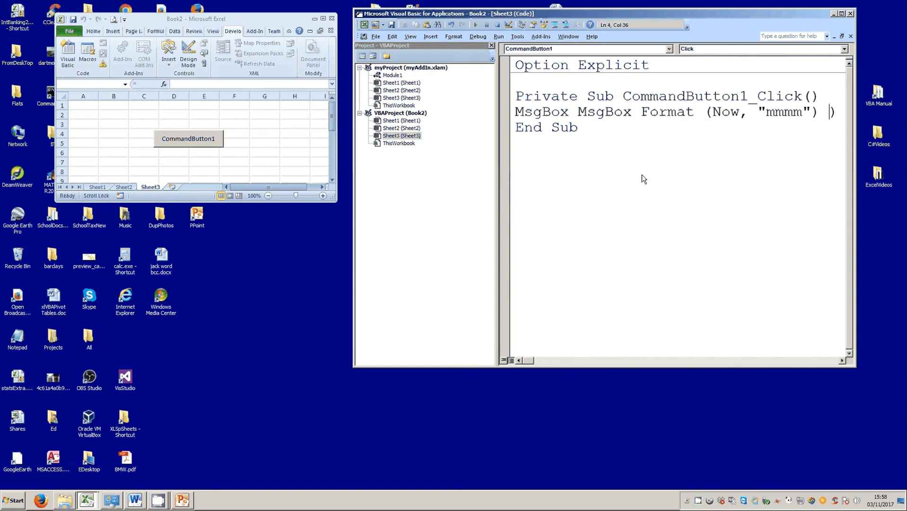
left_click(188, 141)
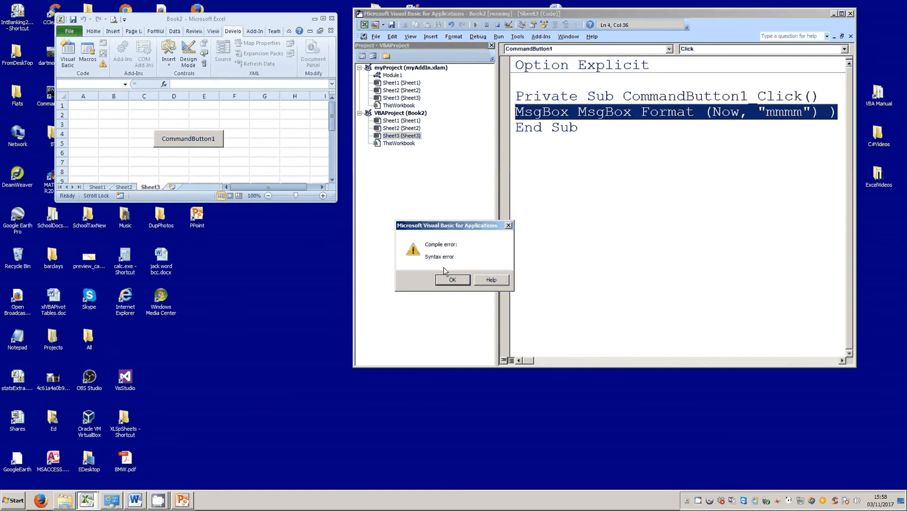
left_click(452, 280)
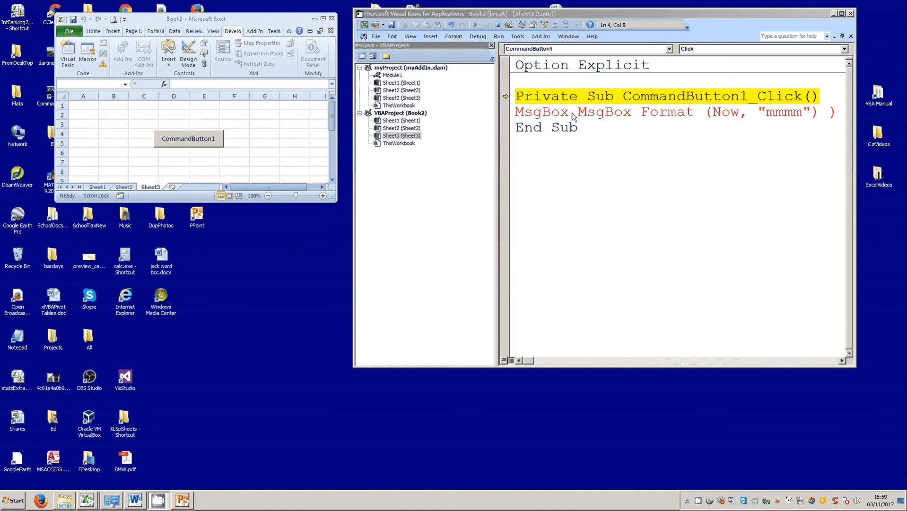
left_click_drag(578, 113, 516, 115)
key("Delete")
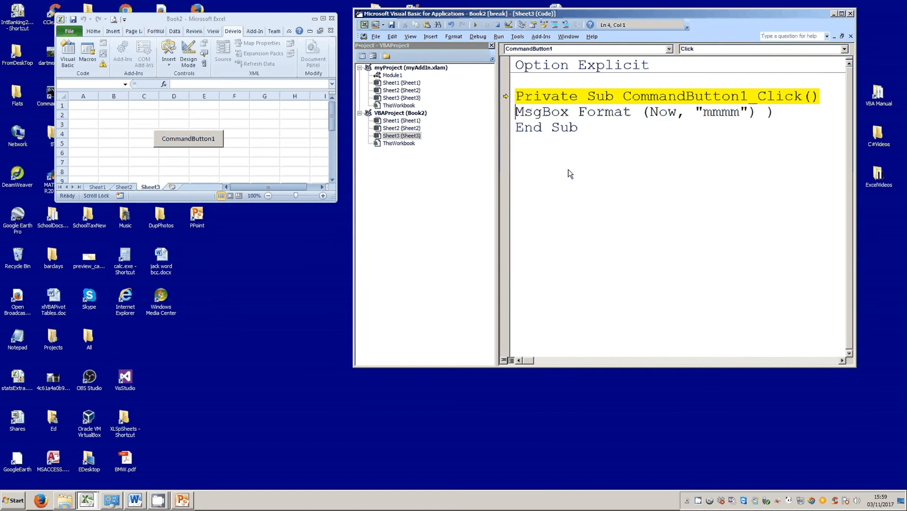
Delete the stray closing parenthesis and run the macro, which shows November.
left_click(571, 172)
left_click(771, 112)
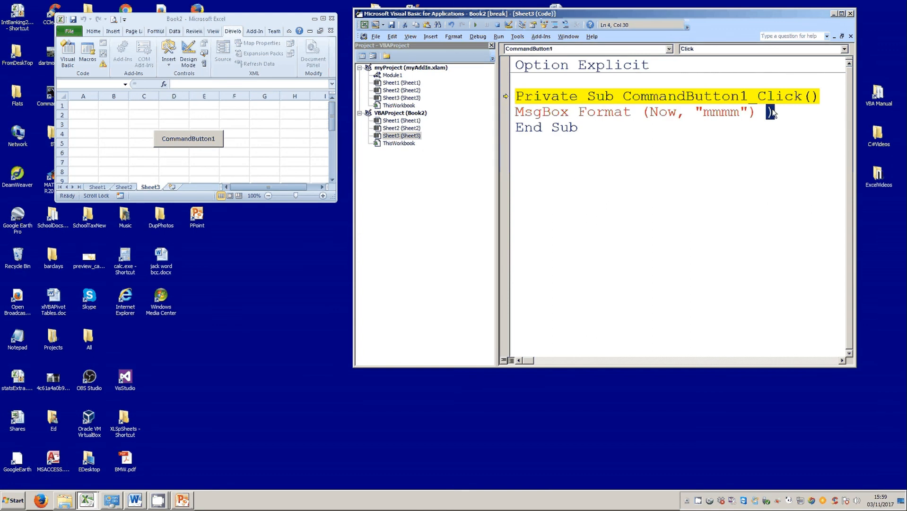
key("BackSpace")
left_click(229, 155)
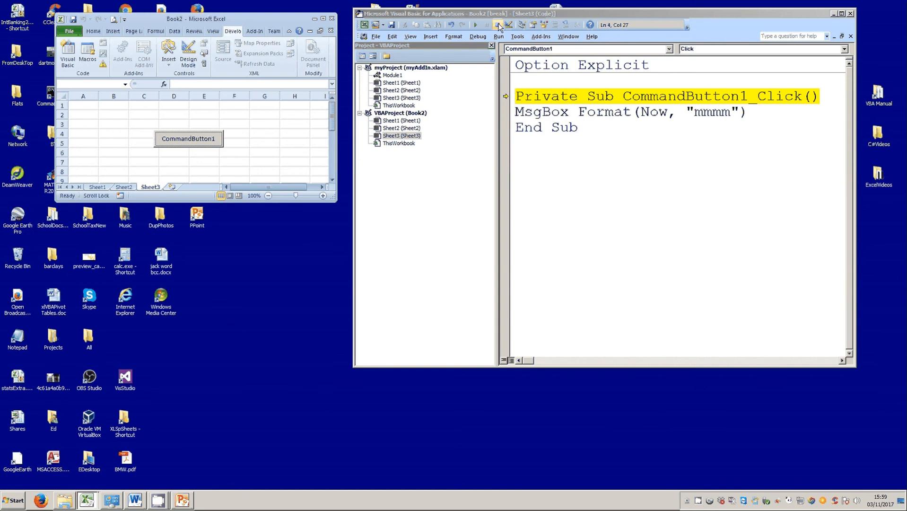
key("F5")
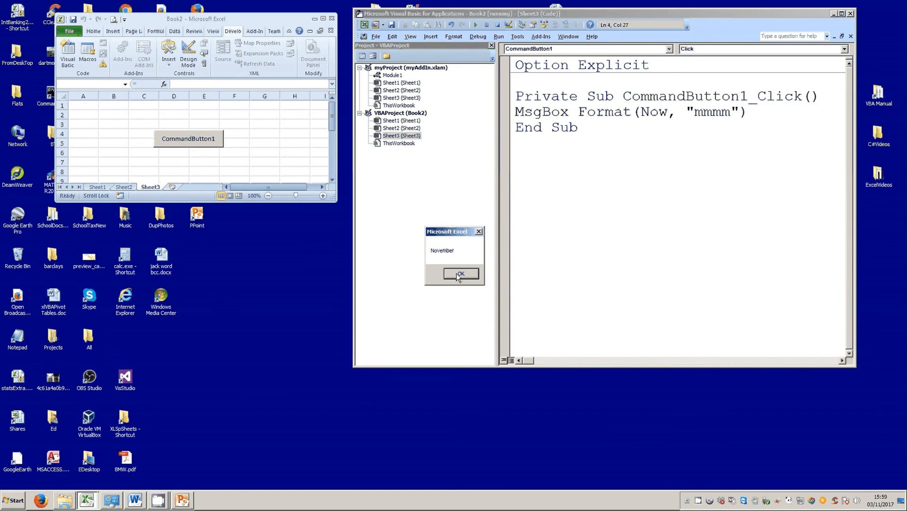
left_click_drag(451, 228, 448, 136)
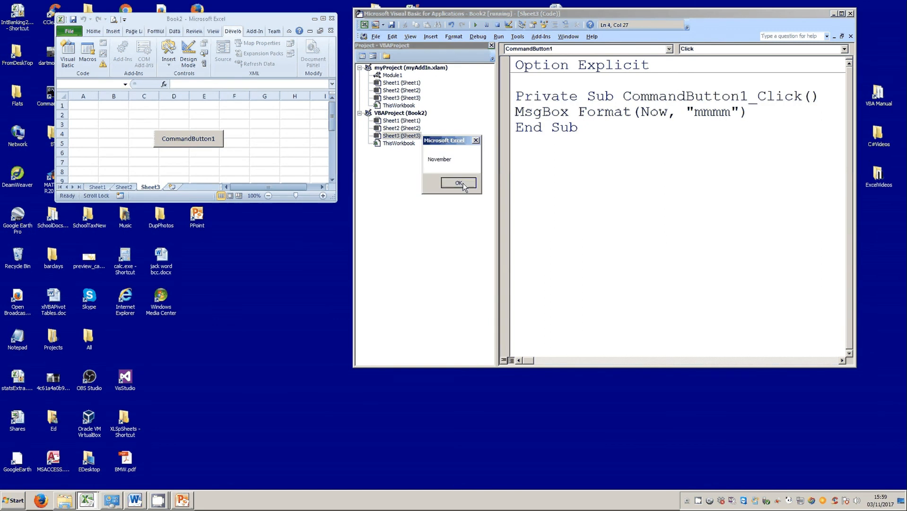
left_click(461, 184)
Change the format "mmmm" to "mmm" and rerun, showing Nov.
left_click(713, 112)
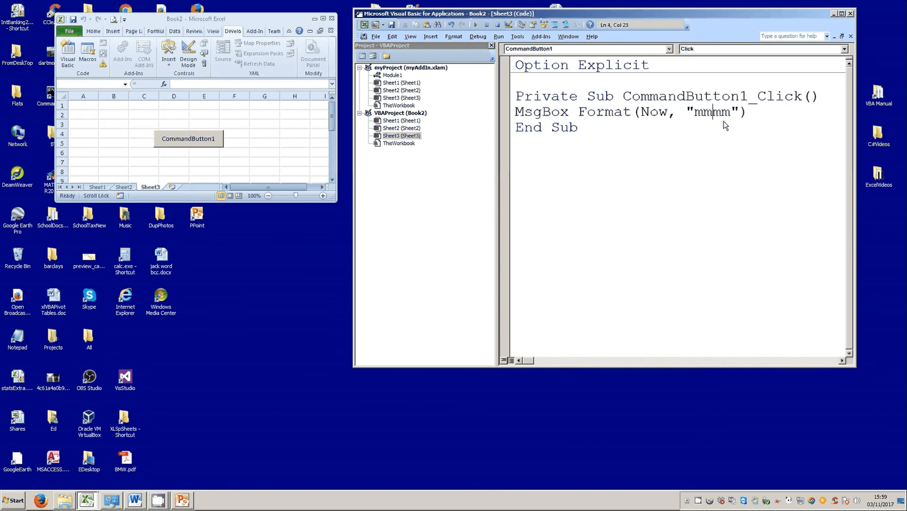
key("Delete")
left_click(595, 188)
left_click(203, 142)
left_click(451, 275)
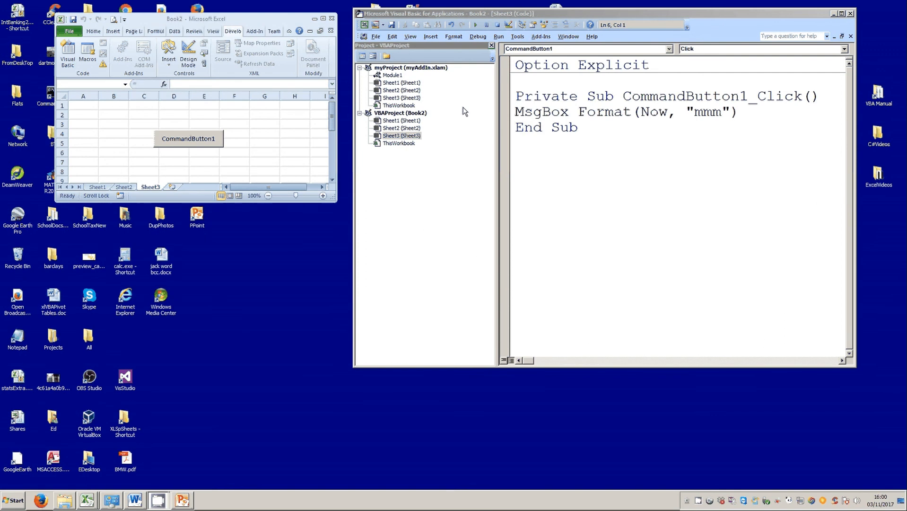
double_click(592, 116)
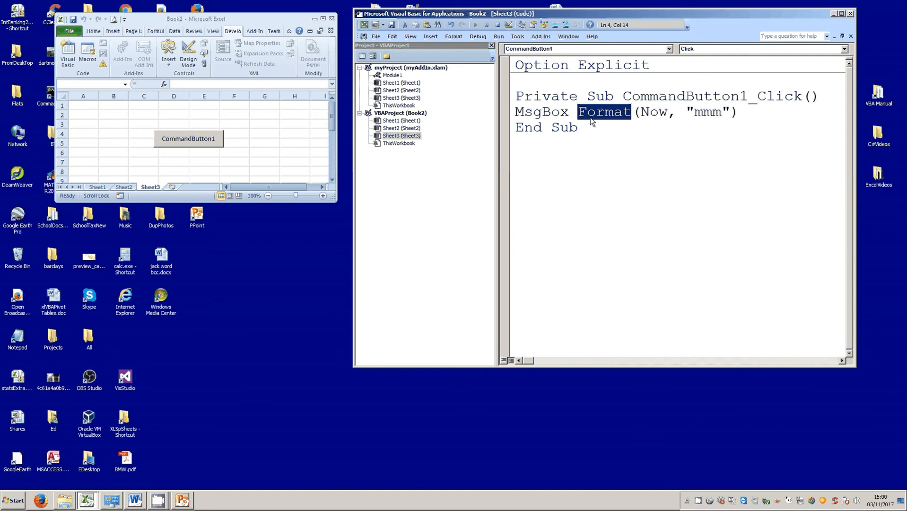
key("F1")
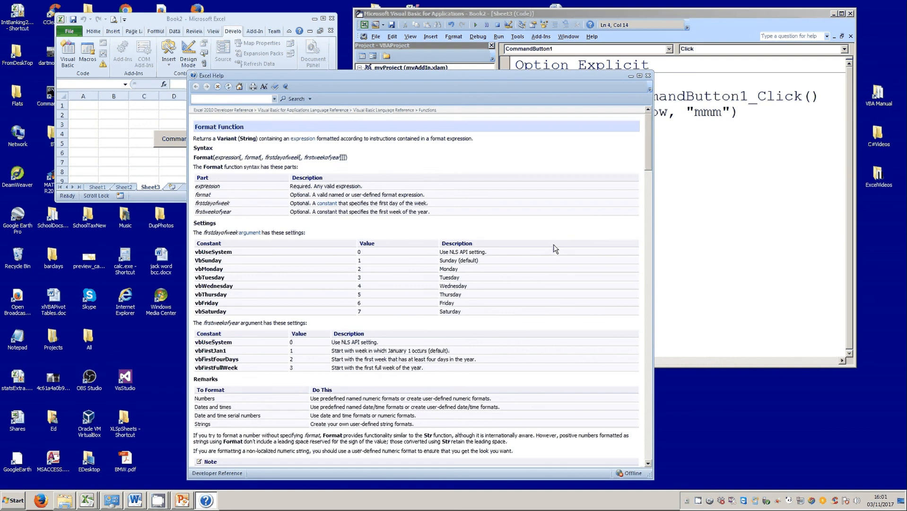
scroll(556, 249, "down", 8)
scroll(556, 248, "down", 15)
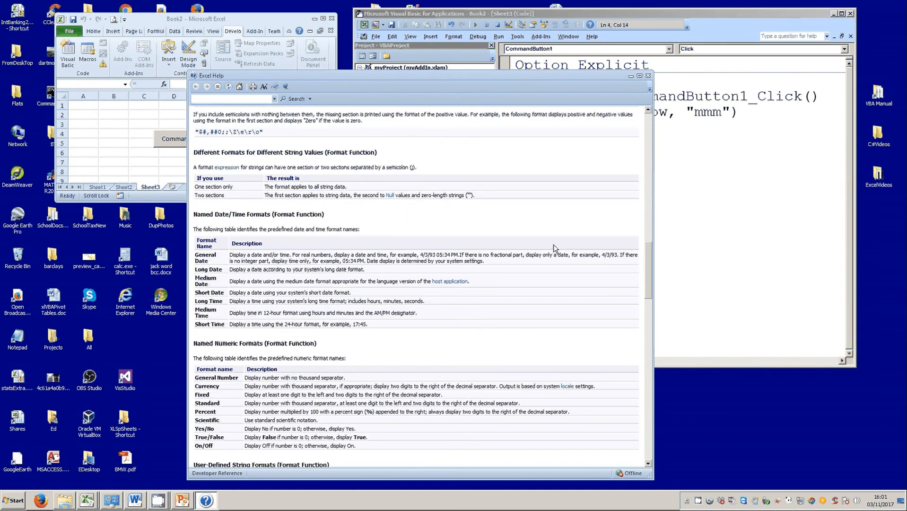
scroll(555, 249, "down", 10)
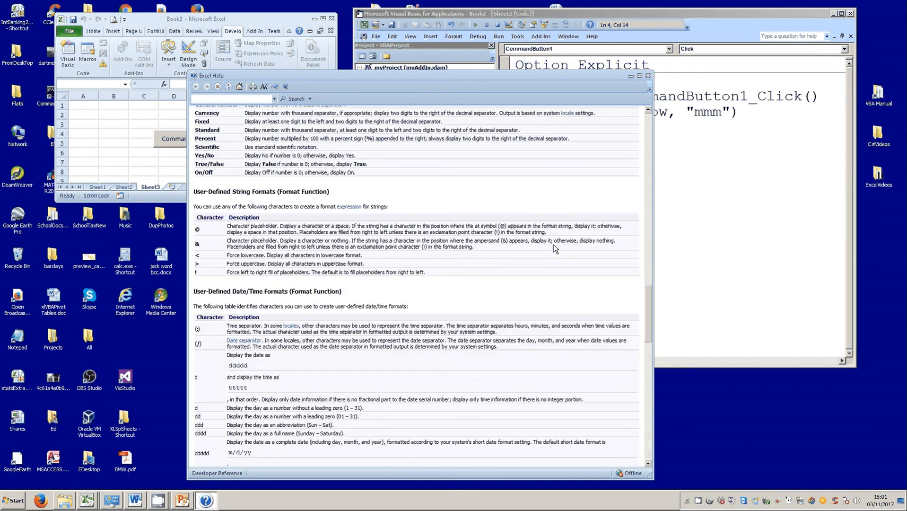
scroll(555, 249, "down", 7)
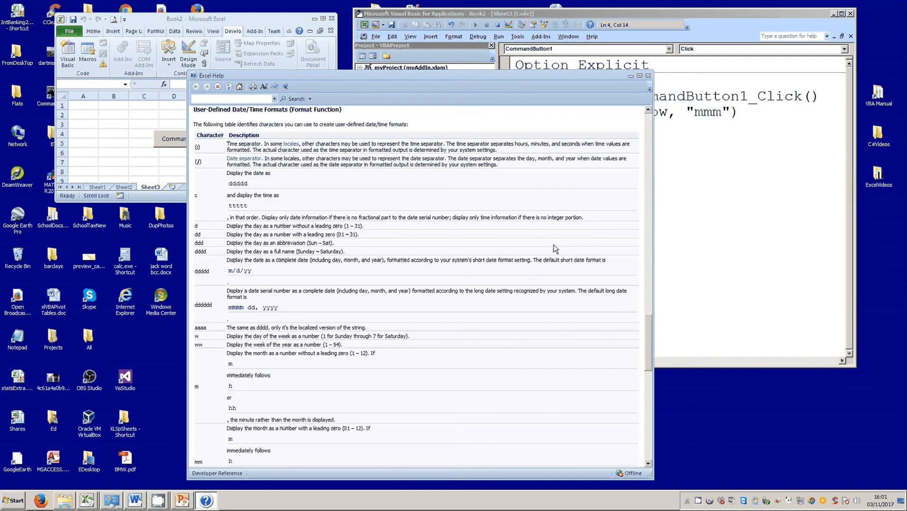
double_click(553, 245)
scroll(554, 245, "down", 3)
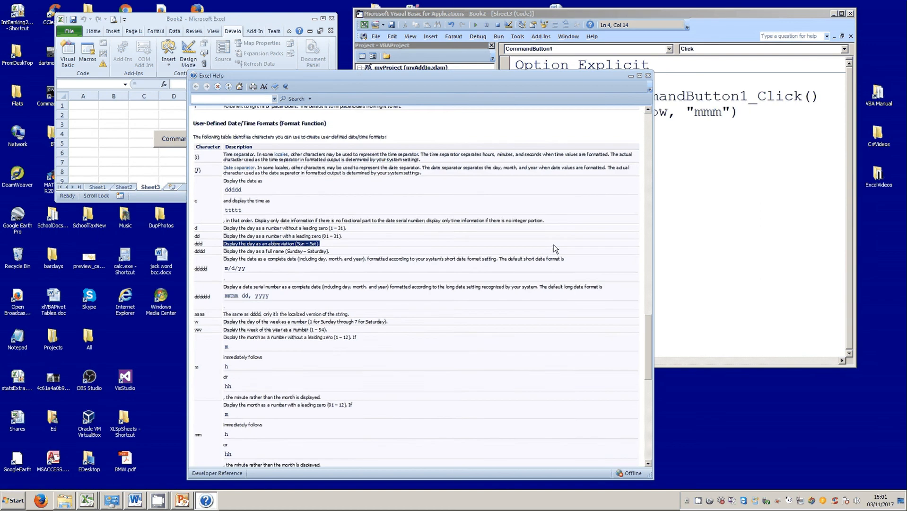
scroll(555, 249, "up", 1)
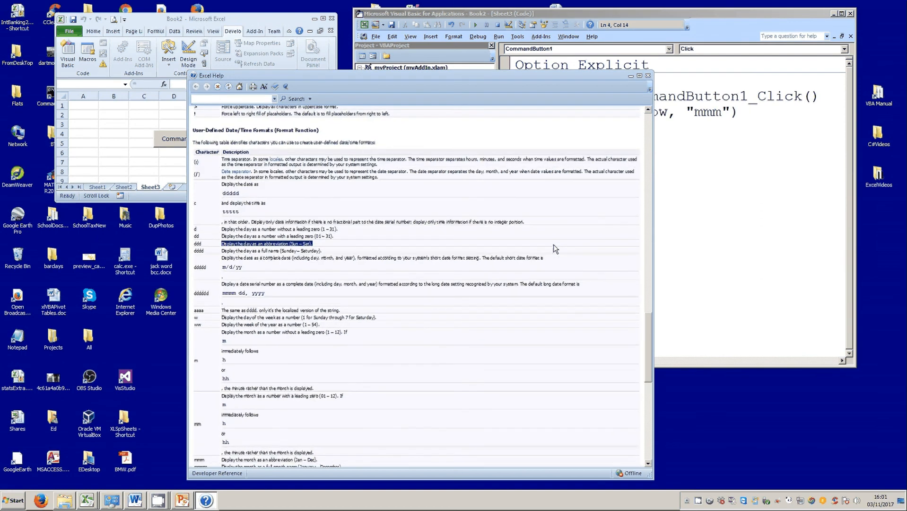
scroll(555, 249, "up", 2)
scroll(555, 248, "down", 10)
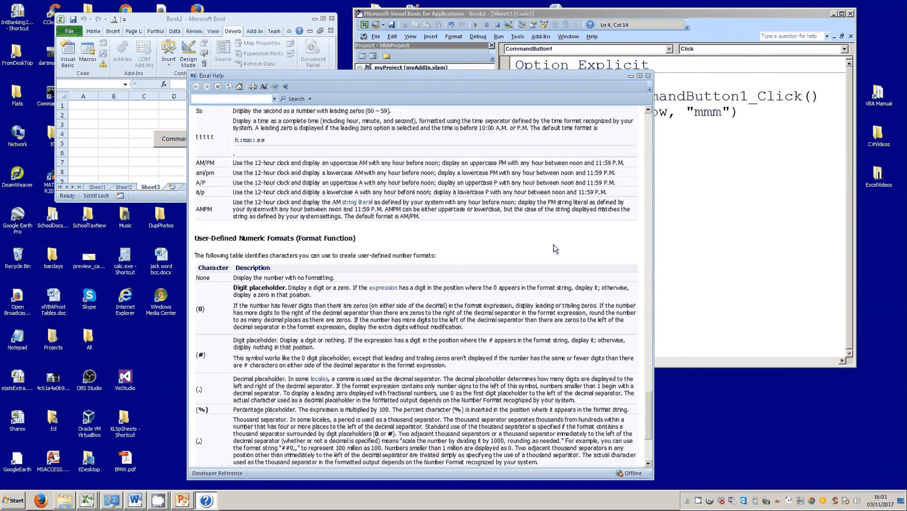
scroll(555, 248, "down", 5)
scroll(555, 249, "up", 2)
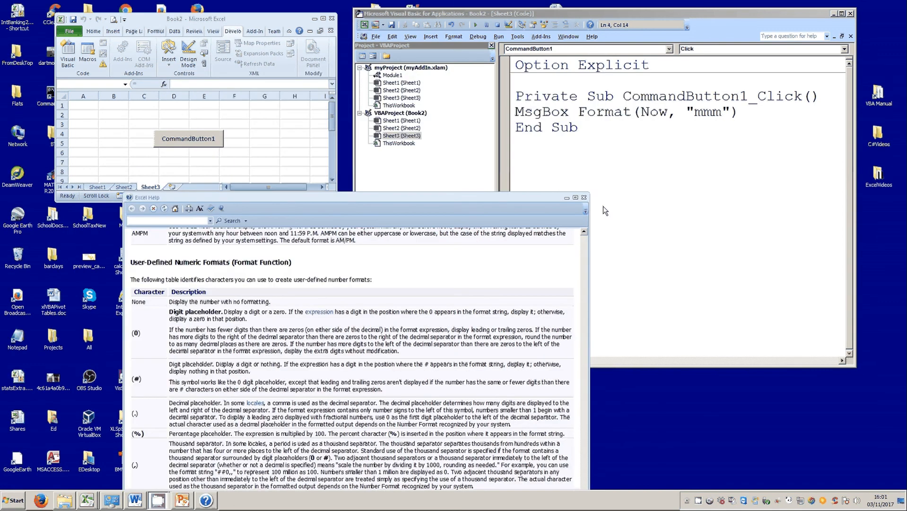
left_click(583, 197)
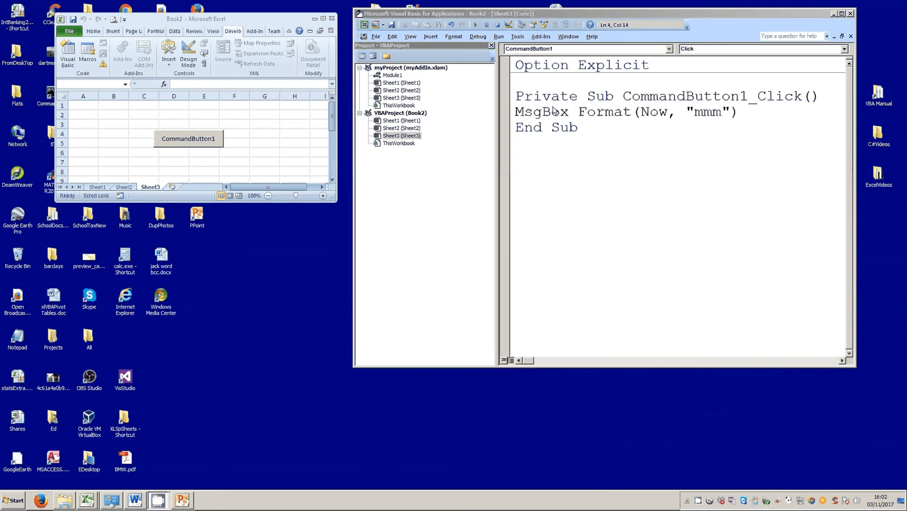
Replace Format(Now, "mmm") with Date, run it to see 03/11/2017, then change Date to Time.
double_click(601, 107)
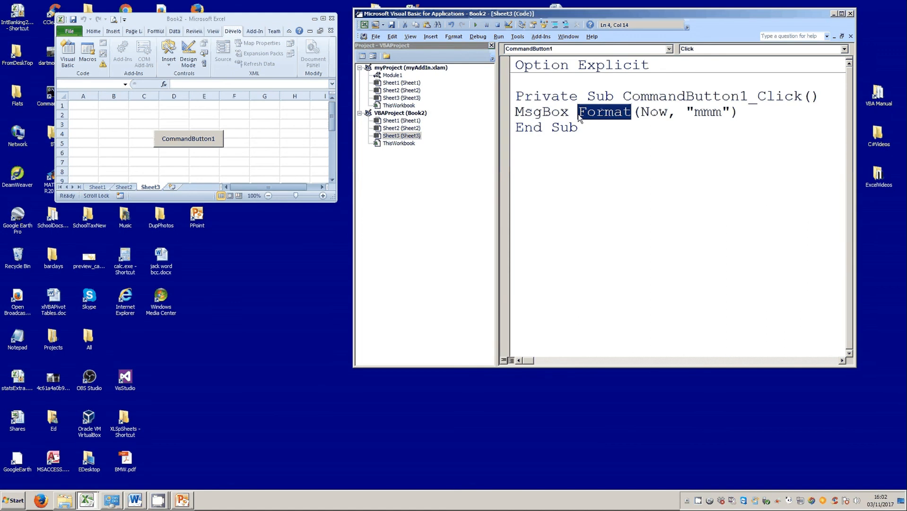
left_click(579, 114)
left_click_drag(580, 115, 830, 116)
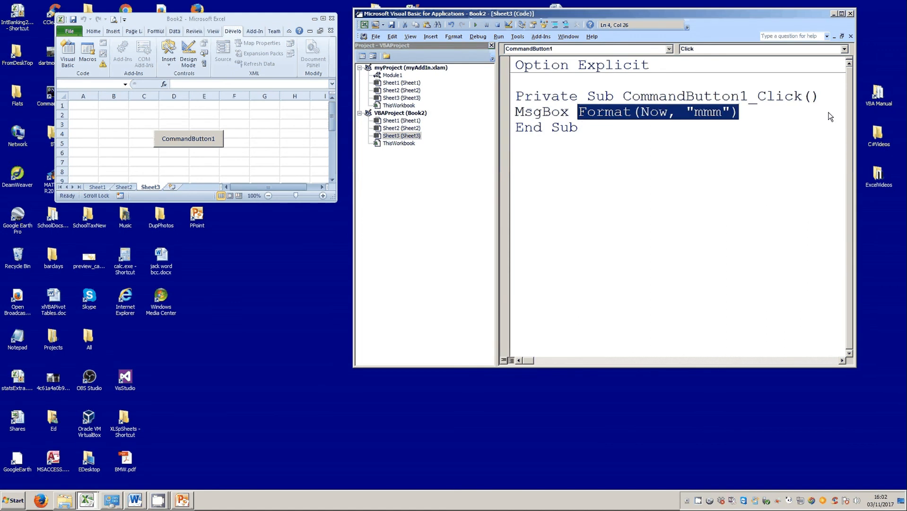
type("date")
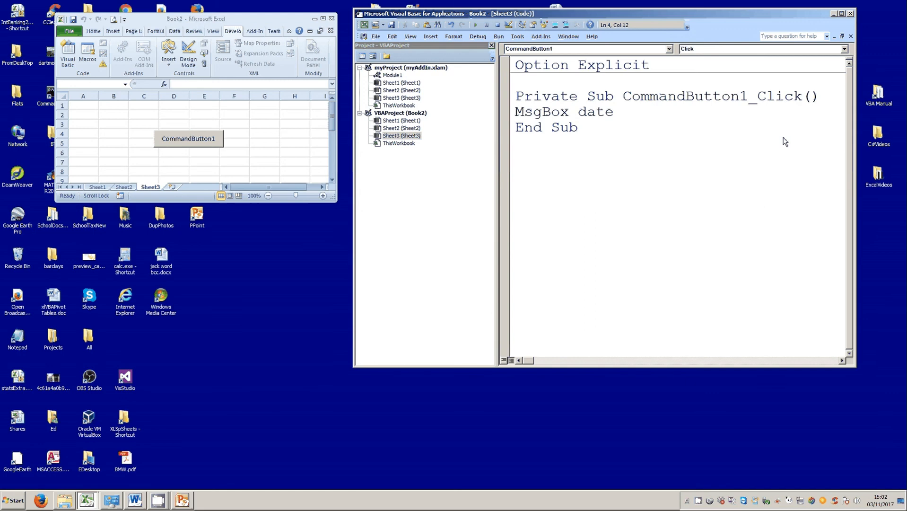
left_click(785, 142)
left_click(217, 140)
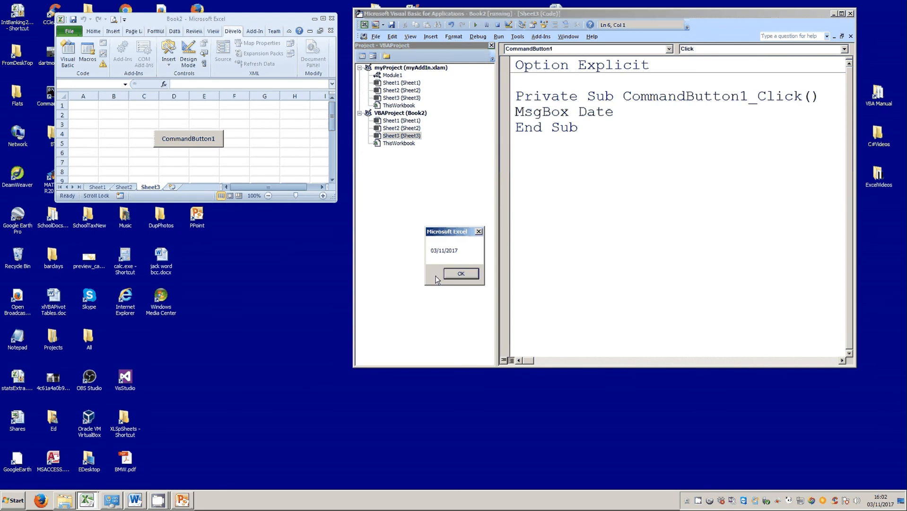
left_click(458, 273)
double_click(587, 113)
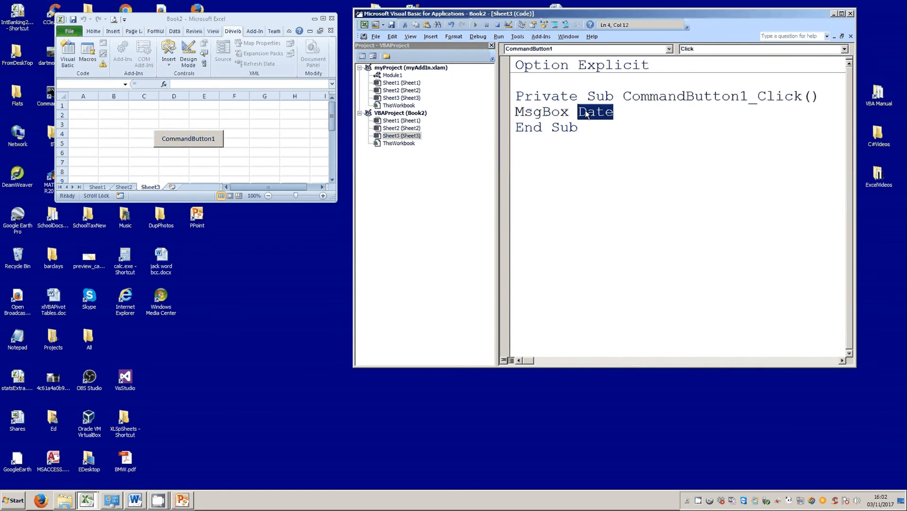
type("time")
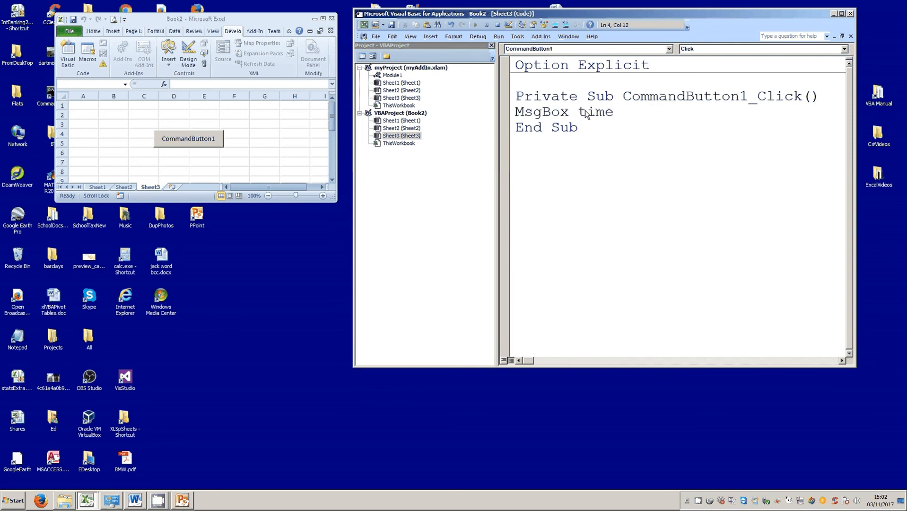